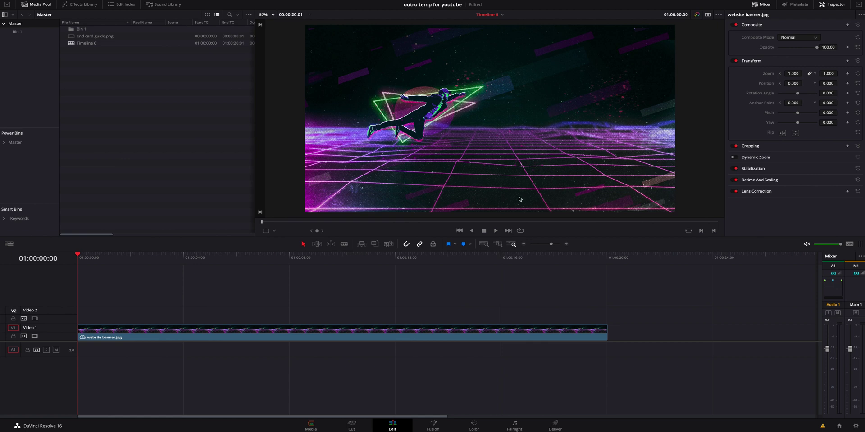
Place a Fusion Composition effect on Video 2 above website banner.jpg and extend it to the banner clip's full length.
{"action": "left_click", "coordinate": [602, 265]}
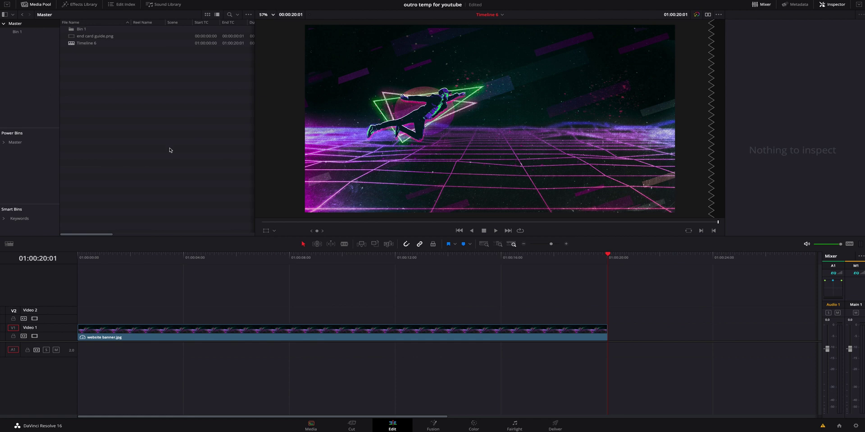
{"action": "left_click", "coordinate": [82, 6]}
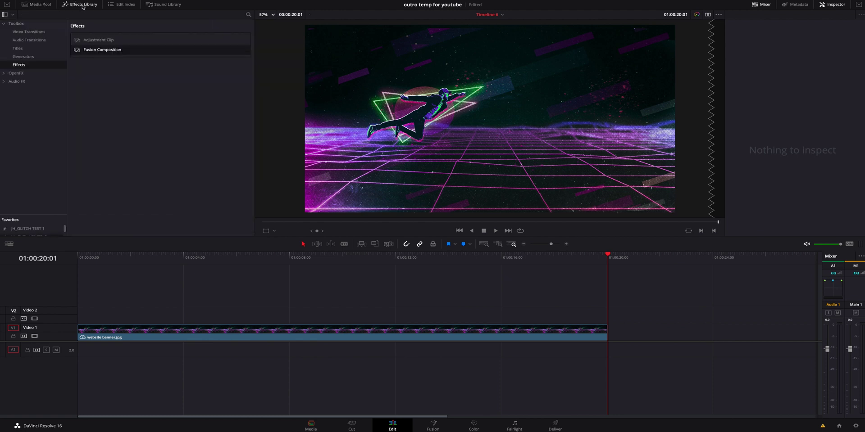
{"action": "left_click", "coordinate": [20, 24]}
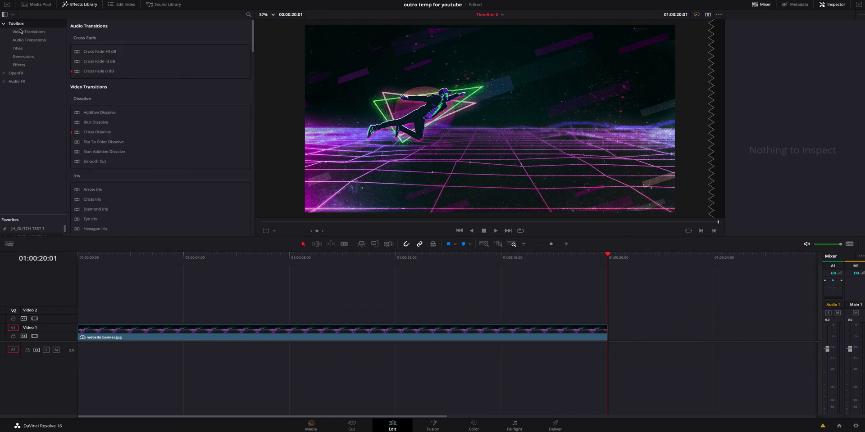
{"action": "left_click", "coordinate": [23, 65]}
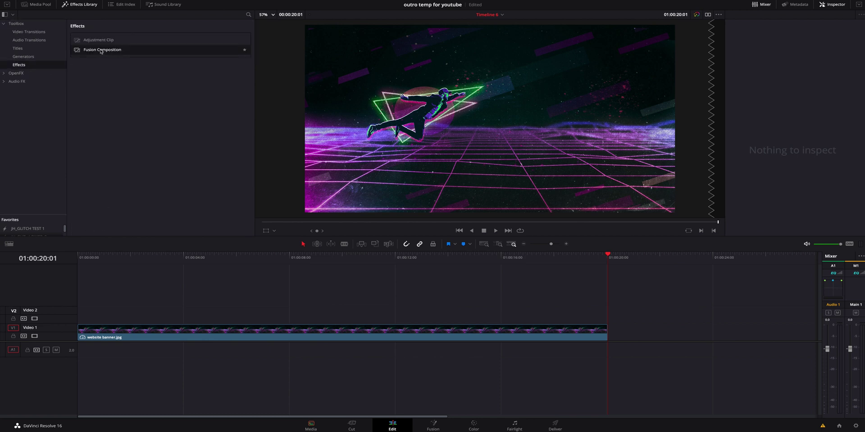
{"action": "left_click_drag", "start_coordinate": [101, 51], "coordinate": [82, 314]}
{"action": "left_click", "coordinate": [108, 262]}
{"action": "left_click_drag", "start_coordinate": [208, 315], "coordinate": [604, 317]}
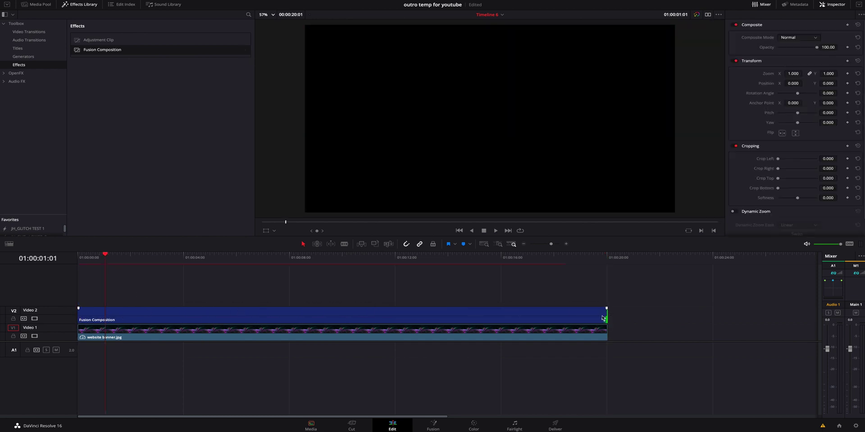
Move the playhead to about 01:00:05:13 and open the Fusion Composition clip on the Fusion page.
{"action": "left_click", "coordinate": [488, 256]}
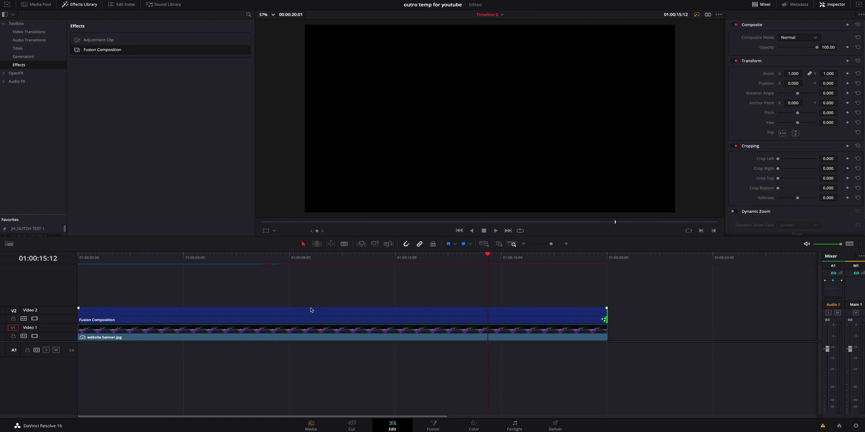
{"action": "left_click", "coordinate": [224, 258]}
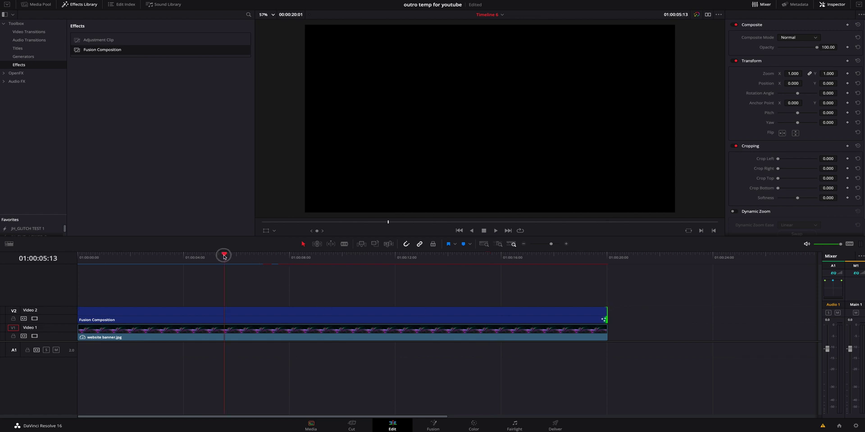
{"action": "left_click", "coordinate": [429, 427]}
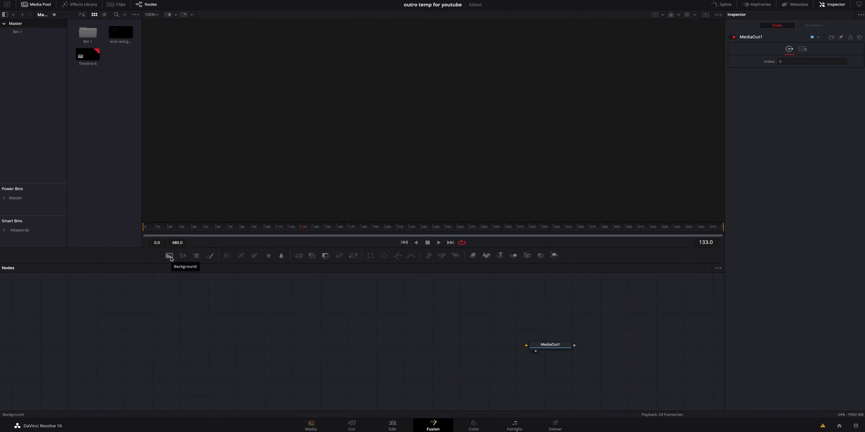
{"action": "key", "text": "shift+space"}
{"action": "type", "text": "Shadow"}
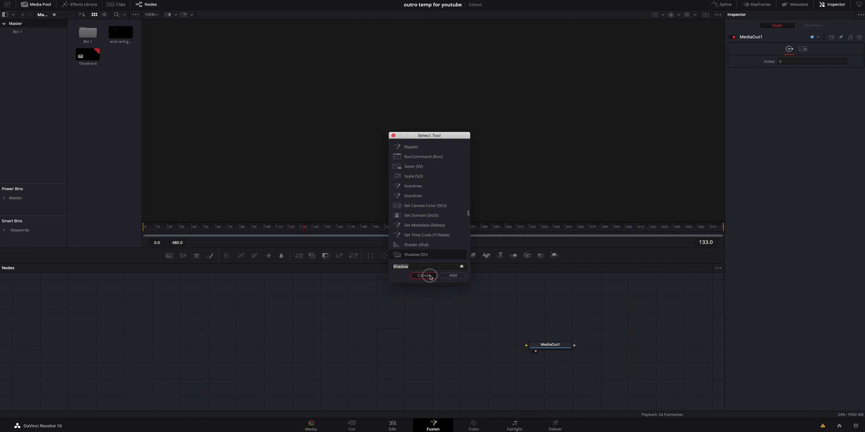
{"action": "left_click", "coordinate": [424, 275]}
Add a Background node, connect it to MediaOut1 and set its type to Four Corner.
{"action": "left_click_drag", "start_coordinate": [169, 255], "coordinate": [535, 346]}
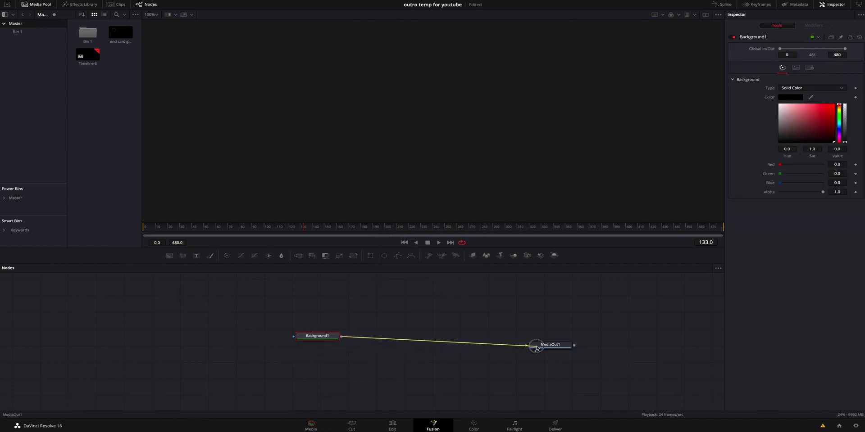
{"action": "left_click_drag", "start_coordinate": [320, 339], "coordinate": [289, 348]}
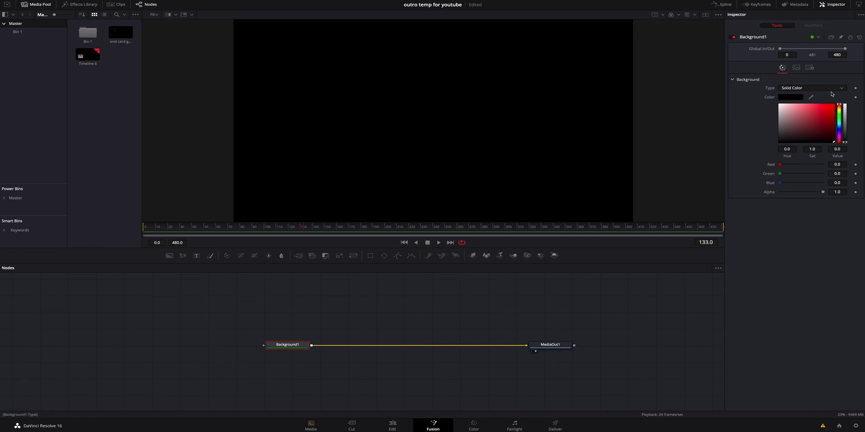
{"action": "left_click", "coordinate": [832, 90]}
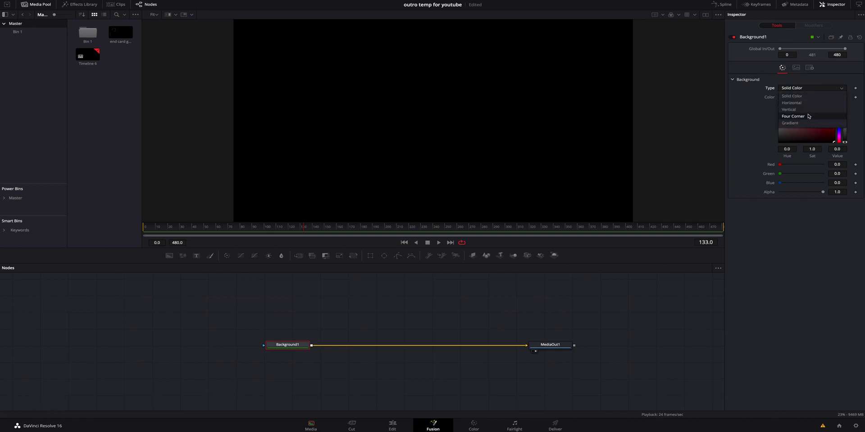
{"action": "left_click", "coordinate": [814, 116]}
Colour the background's corners teal at top left, orange at top right, red at bottom left and dark blue at bottom right.
{"action": "mouse_move", "coordinate": [822, 140]}
{"action": "left_mouse_down"}
{"action": "mouse_move", "coordinate": [833, 116]}
{"action": "mouse_move", "coordinate": [840, 125]}
{"action": "mouse_move", "coordinate": [833, 111]}
{"action": "left_mouse_up"}
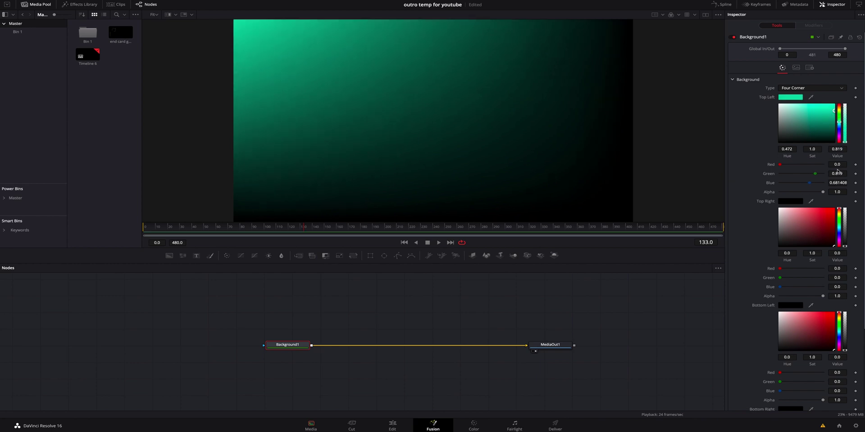
{"action": "left_click_drag", "start_coordinate": [839, 216], "coordinate": [840, 216]}
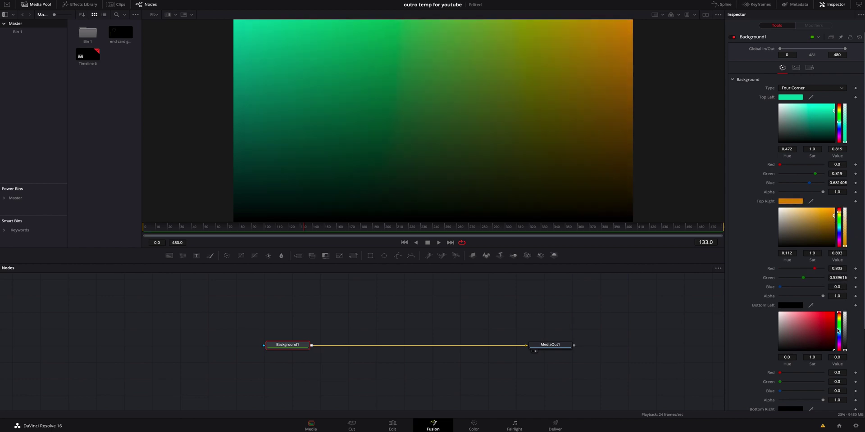
{"action": "left_click_drag", "start_coordinate": [844, 333], "coordinate": [844, 325]}
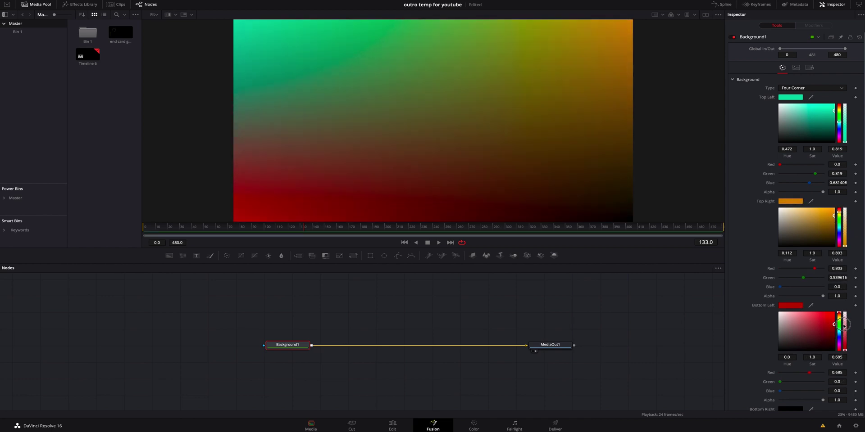
{"action": "scroll", "coordinate": [765, 351], "scroll_direction": "down", "scroll_amount": 4}
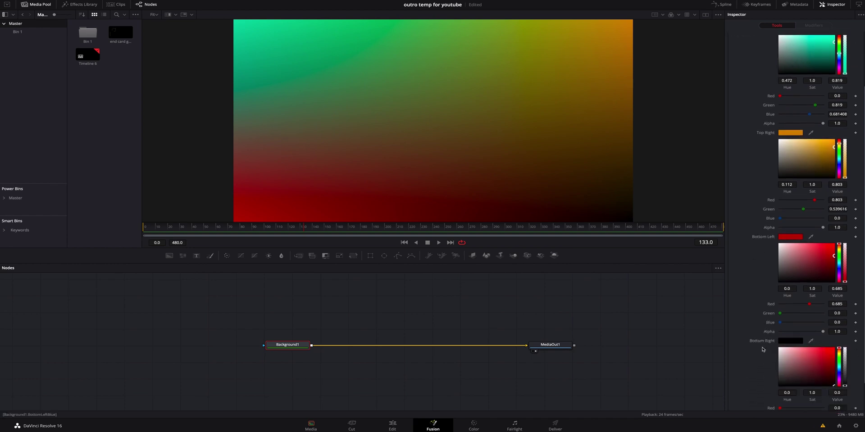
{"action": "left_click", "coordinate": [839, 347]}
{"action": "mouse_move", "coordinate": [833, 338]}
{"action": "left_mouse_down"}
{"action": "mouse_move", "coordinate": [843, 332]}
{"action": "mouse_move", "coordinate": [844, 339]}
{"action": "left_mouse_up"}
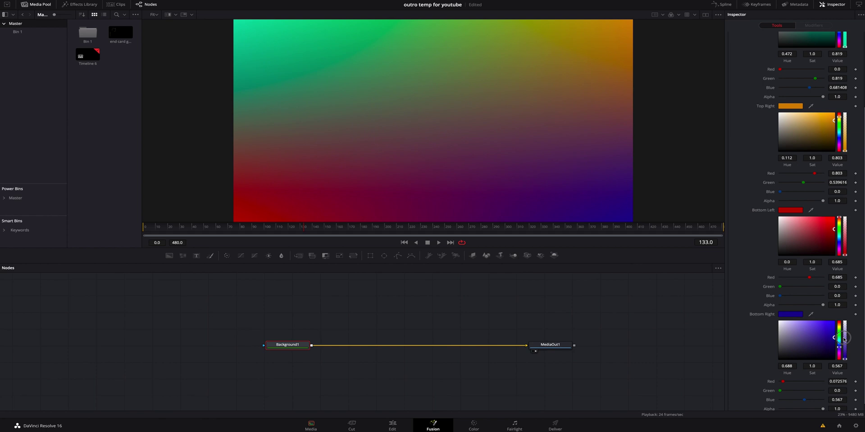
Merge the end card guide.png image over Background1 and arrange its nodes between Background1 and MediaOut1.
{"action": "left_click", "coordinate": [120, 32]}
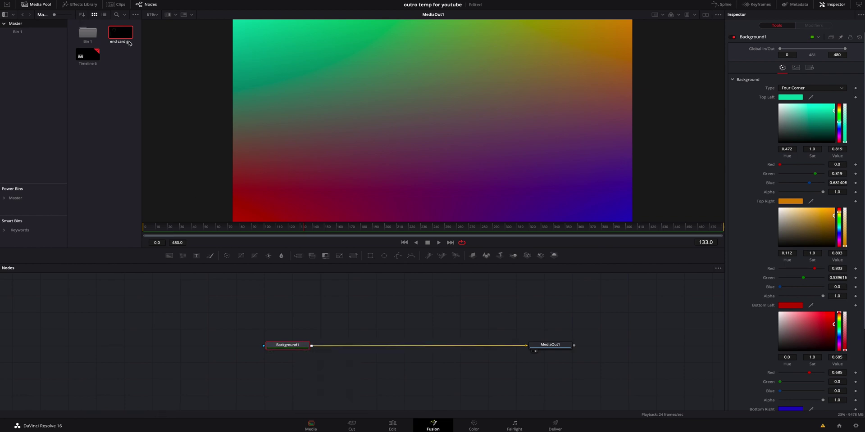
{"action": "left_click_drag", "start_coordinate": [120, 33], "coordinate": [309, 345]}
{"action": "left_click_drag", "start_coordinate": [288, 314], "coordinate": [356, 347]}
{"action": "left_click", "coordinate": [355, 347]}
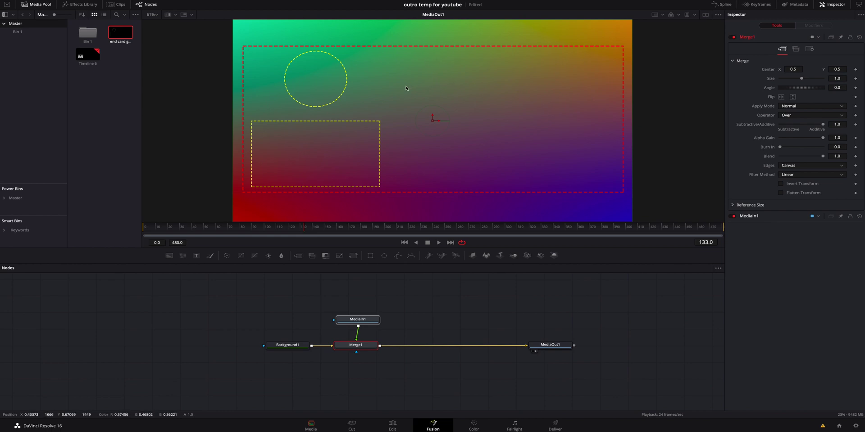
Insert a Transform node between Background1 and Merge1, and move Background1 above it in the node graph.
{"action": "left_click", "coordinate": [295, 345]}
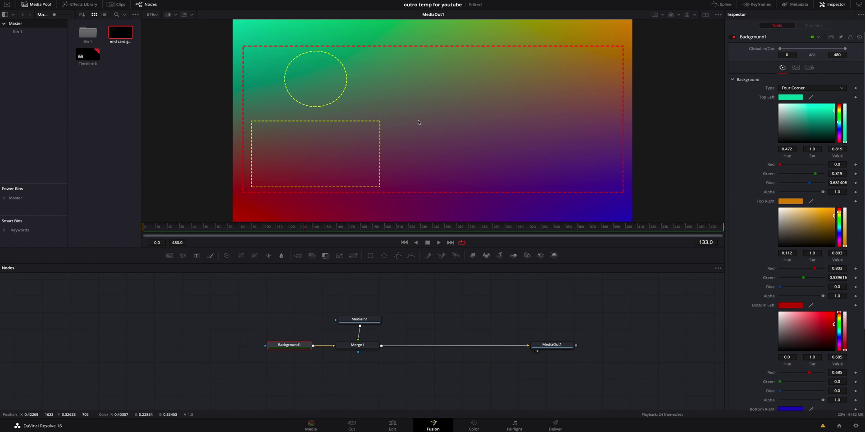
{"action": "left_click_drag", "start_coordinate": [291, 347], "coordinate": [233, 349]}
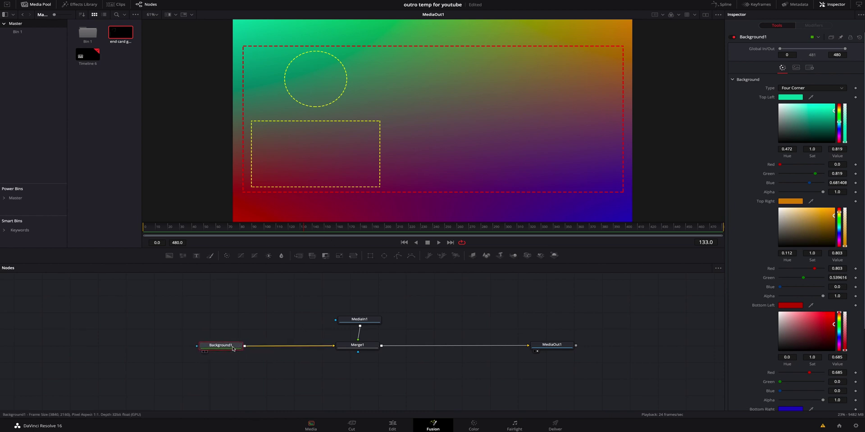
{"action": "left_click", "coordinate": [353, 256]}
{"action": "left_click_drag", "start_coordinate": [275, 347], "coordinate": [216, 360]}
{"action": "mouse_move", "coordinate": [216, 334]}
{"action": "left_mouse_down"}
{"action": "mouse_move", "coordinate": [212, 366]}
{"action": "mouse_move", "coordinate": [229, 326]}
{"action": "left_mouse_up"}
{"action": "left_click", "coordinate": [230, 332]}
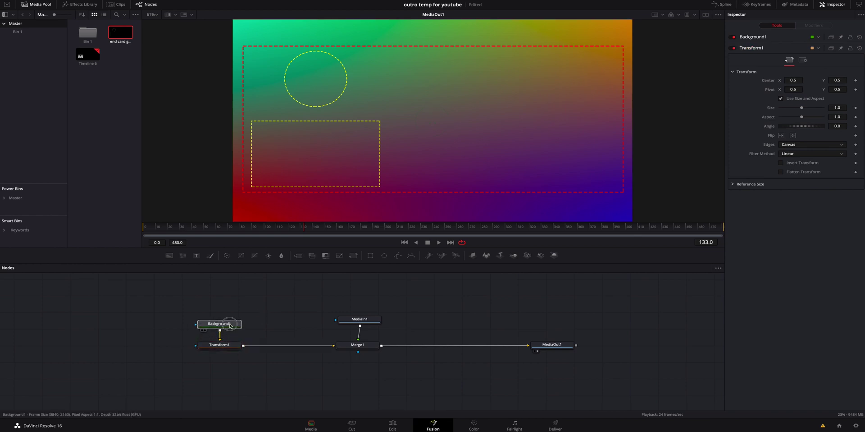
Mask Background1 with a closed four-point polygon covering the left part of the frame, with a slanted right edge enclosing the yellow guides.
{"action": "left_click", "coordinate": [395, 257]}
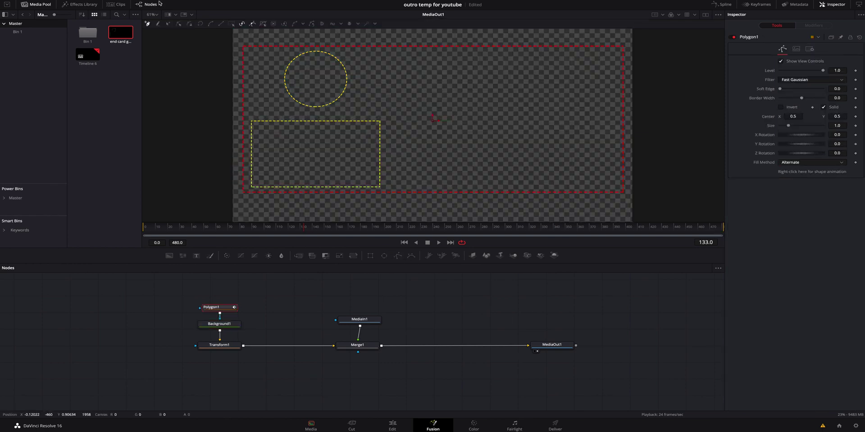
{"action": "left_click", "coordinate": [153, 14]}
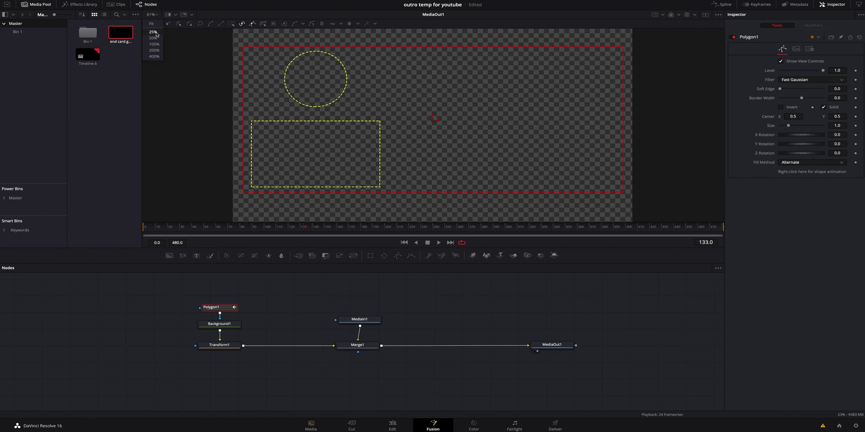
{"action": "left_click", "coordinate": [153, 32]}
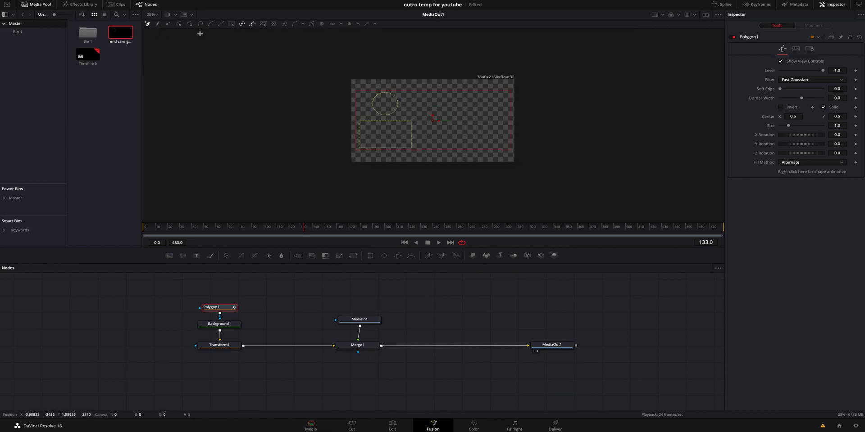
{"action": "left_click", "coordinate": [153, 14]}
{"action": "left_click", "coordinate": [153, 38]}
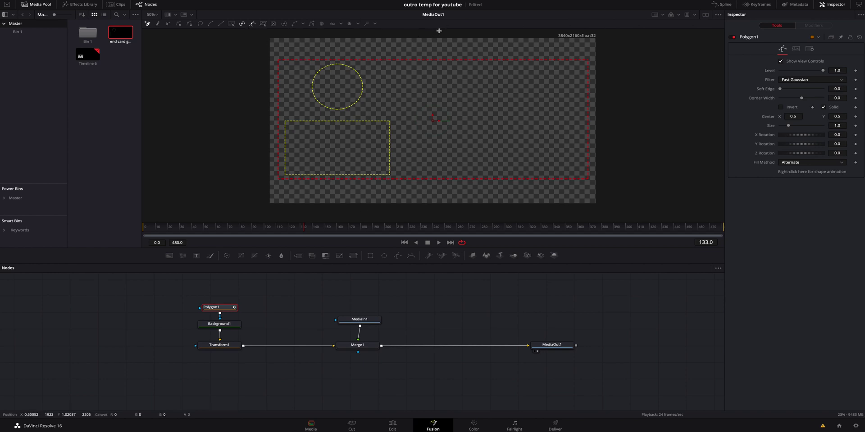
{"action": "left_click", "coordinate": [363, 32]}
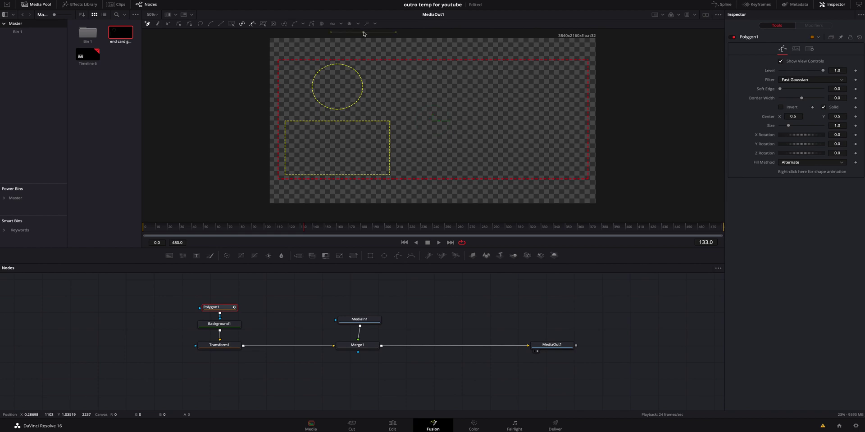
{"action": "left_click", "coordinate": [426, 214]}
{"action": "left_click", "coordinate": [251, 211]}
{"action": "left_click", "coordinate": [251, 33]}
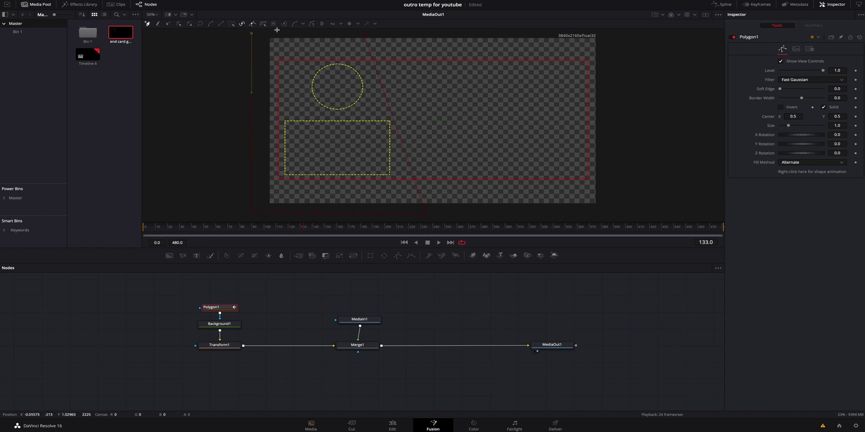
{"action": "left_click", "coordinate": [365, 33]}
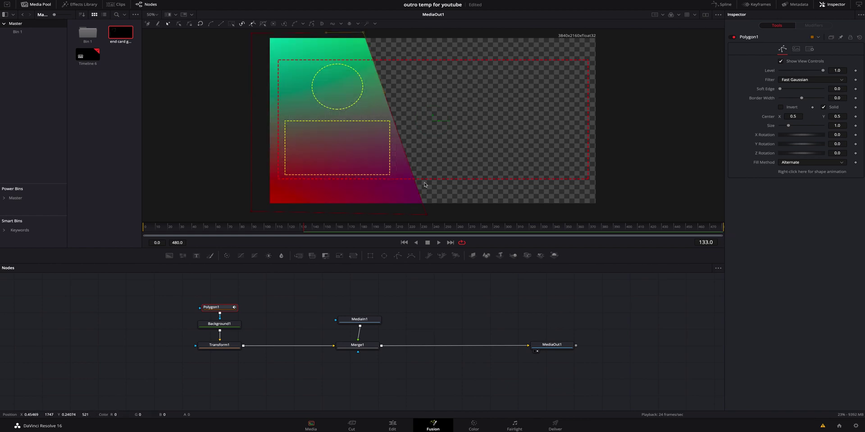
Move the polygon mask's upper and lower right corners outward to give the slanted edge more clearance from the yellow guides.
{"action": "left_click_drag", "start_coordinate": [427, 217], "coordinate": [433, 213]}
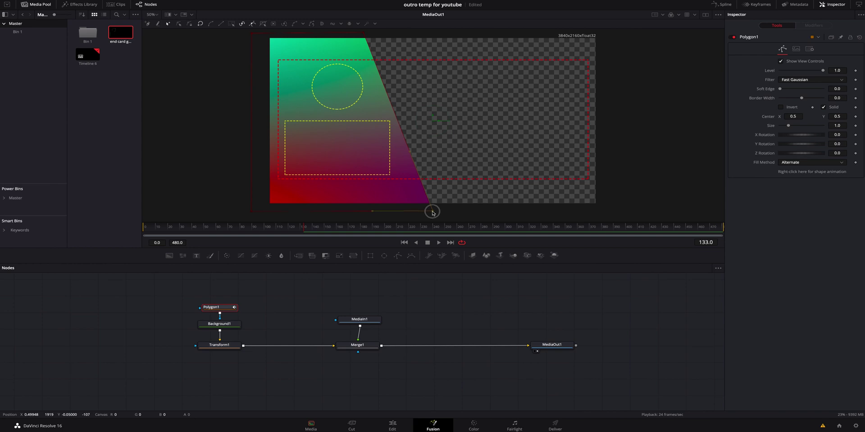
{"action": "left_click_drag", "start_coordinate": [364, 34], "coordinate": [367, 33]}
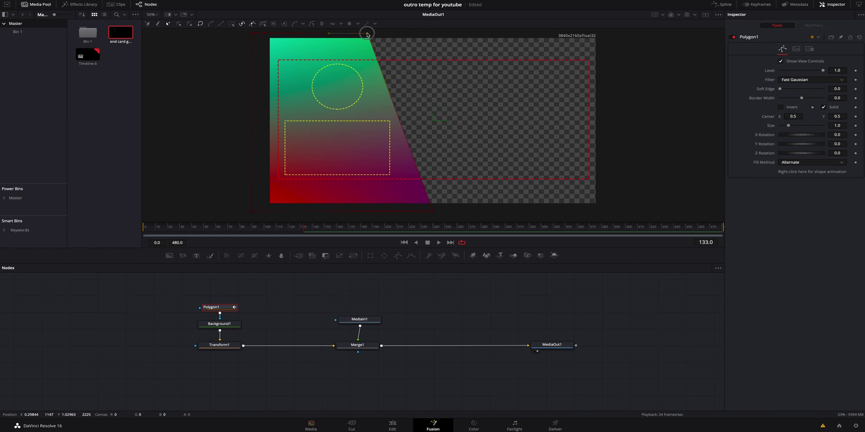
{"action": "left_click_drag", "start_coordinate": [434, 213], "coordinate": [447, 213]}
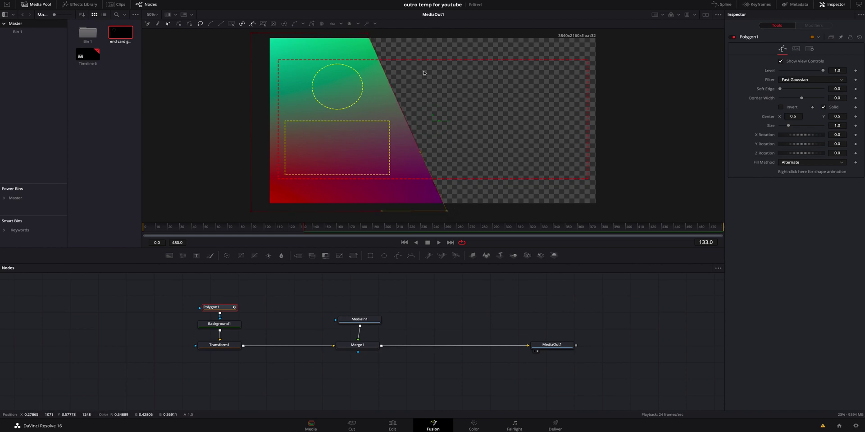
{"action": "left_click", "coordinate": [489, 69]}
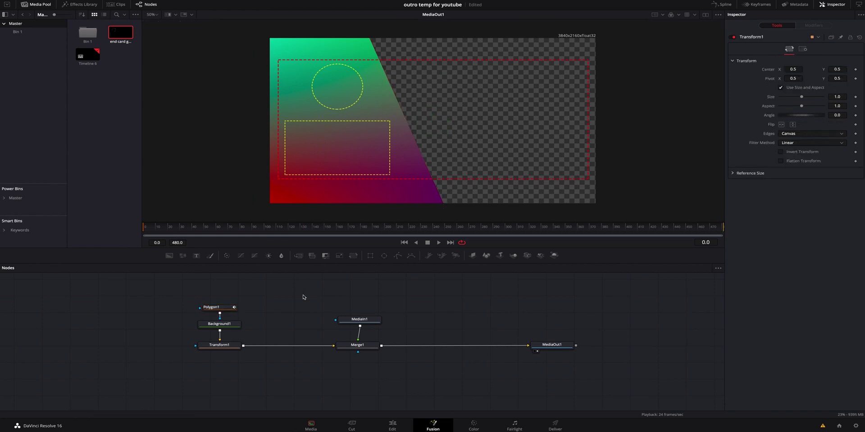
Insert a Shadow node between Background1 and Transform1.
{"action": "left_click", "coordinate": [235, 327]}
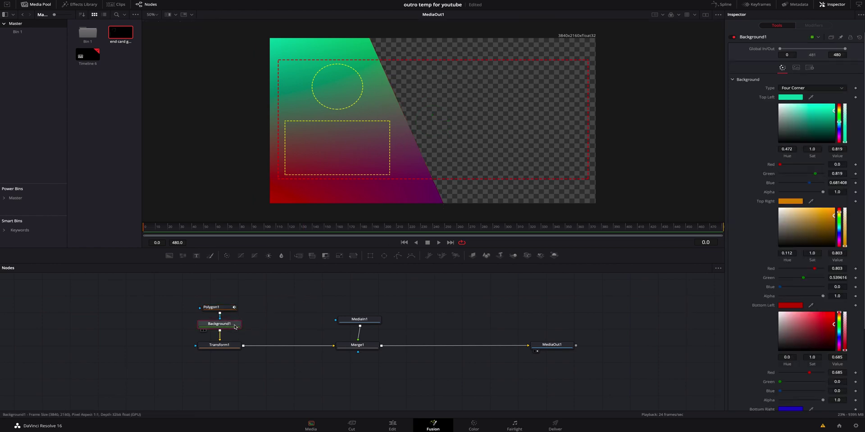
{"action": "key", "text": "shift+space"}
{"action": "type", "text": "Shadow"}
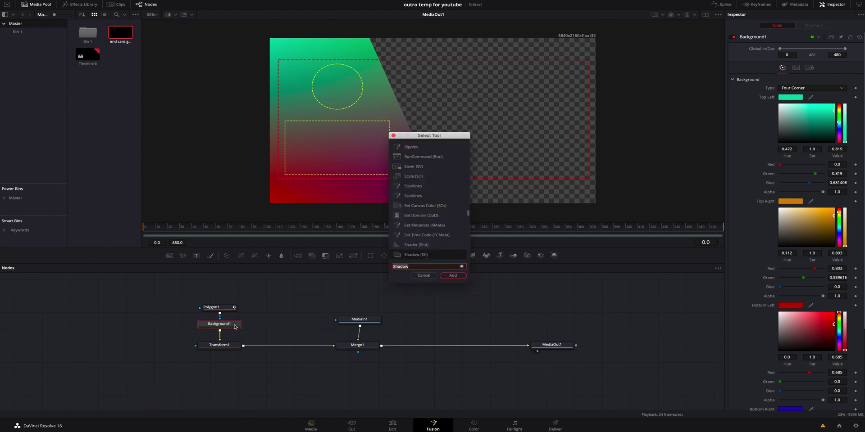
{"action": "key", "text": "ctrl+a"}
{"action": "type", "text": "shadow"}
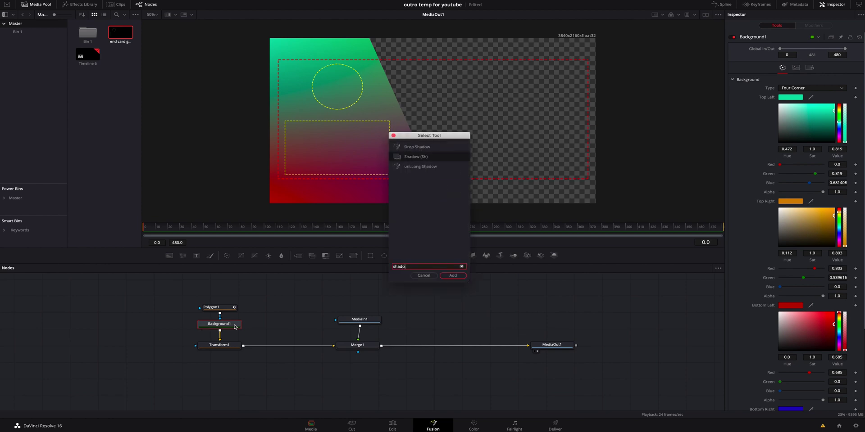
{"action": "left_click", "coordinate": [452, 275]}
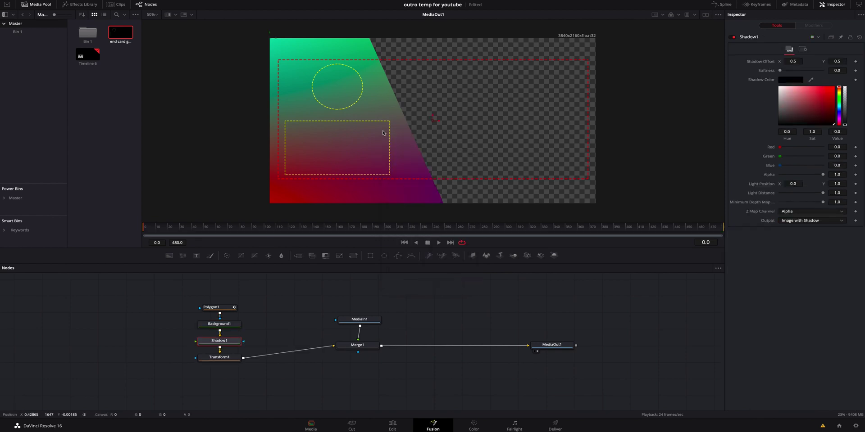
Move the panel's node column up so Transform1 lines up with Merge1, and set the shadow's softness to about 0.03.
{"action": "left_click_drag", "start_coordinate": [211, 291], "coordinate": [228, 350]}
{"action": "left_click", "coordinate": [229, 350]}
{"action": "left_click", "coordinate": [228, 331]}
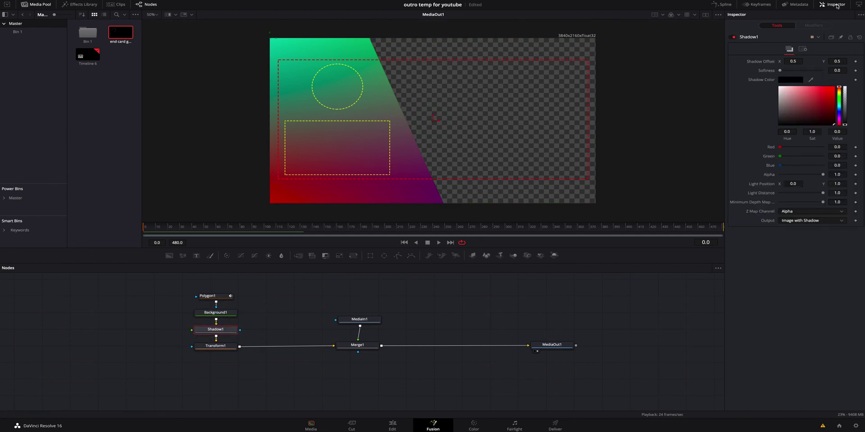
{"action": "left_click_drag", "start_coordinate": [780, 70], "coordinate": [807, 72]}
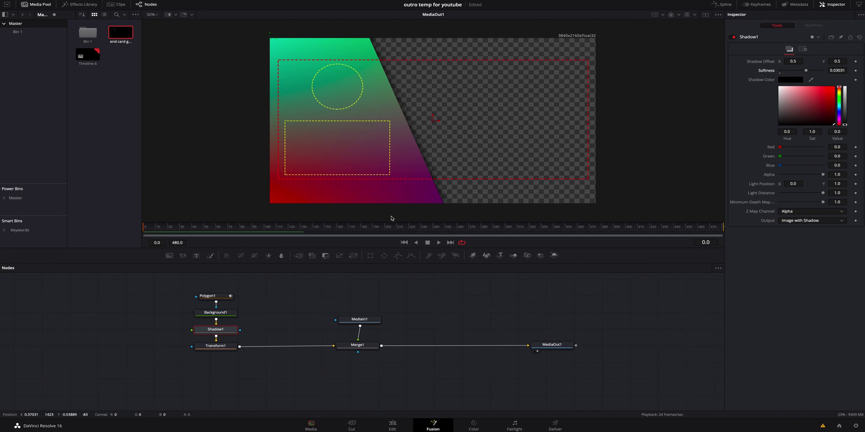
Insert a Color Corrector node between Transform1 and Merge1 and space it evenly.
{"action": "left_click", "coordinate": [229, 347]}
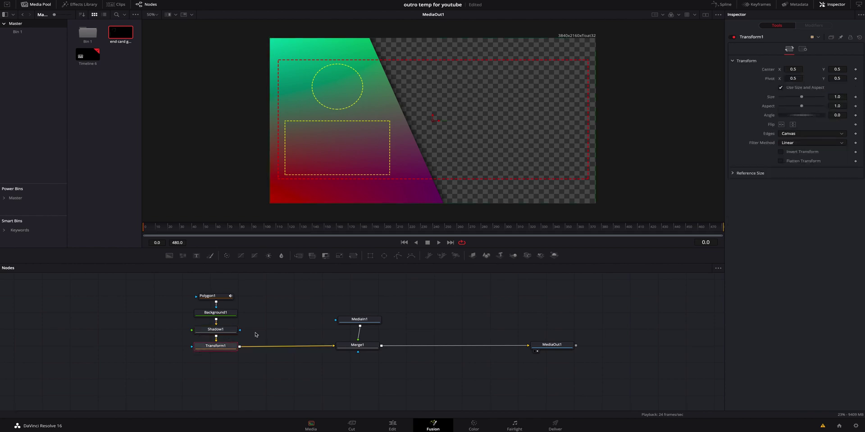
{"action": "left_click", "coordinate": [227, 256]}
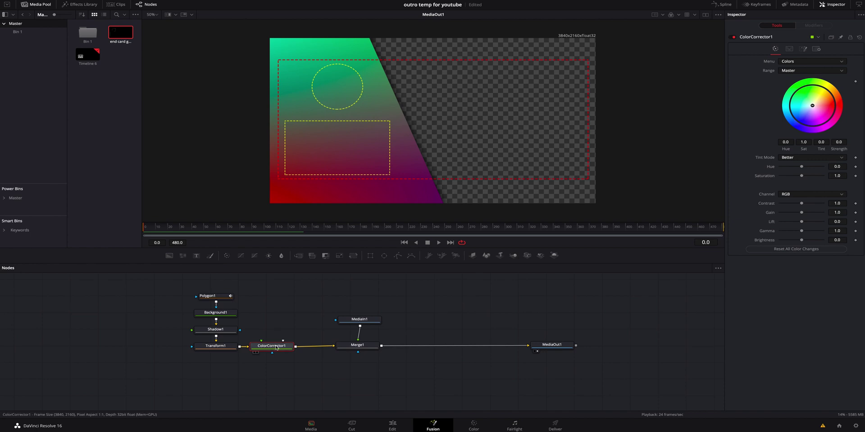
{"action": "left_click_drag", "start_coordinate": [276, 347], "coordinate": [282, 349]}
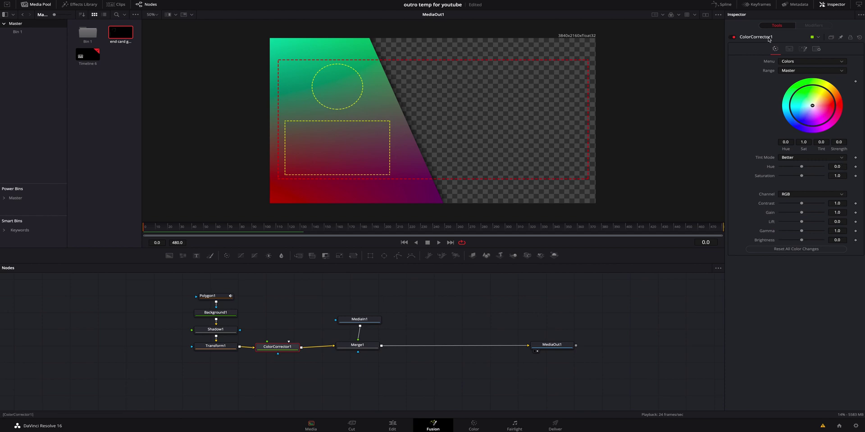
Animate the Color Corrector's Hue from a keyframe at frame 0 to 0.59 at frame 480, and scrub through the colour shift.
{"action": "left_click", "coordinate": [856, 167]}
{"action": "left_click_drag", "start_coordinate": [506, 229], "coordinate": [723, 239]}
{"action": "left_click_drag", "start_coordinate": [803, 167], "coordinate": [816, 168]}
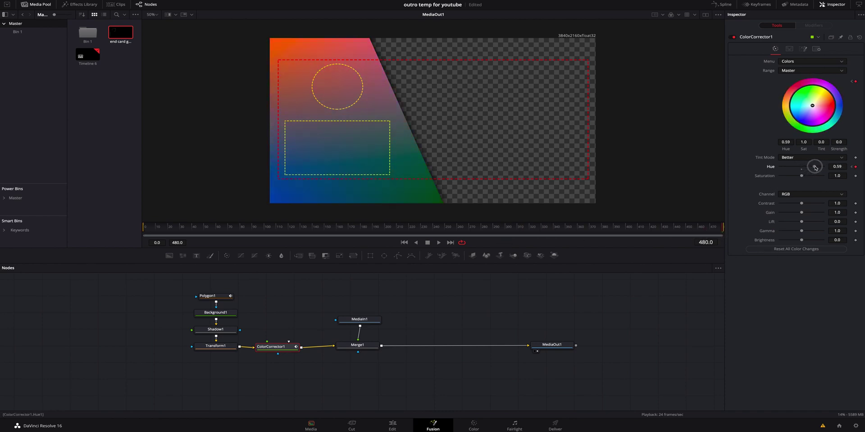
{"action": "left_click_drag", "start_coordinate": [212, 233], "coordinate": [472, 233]}
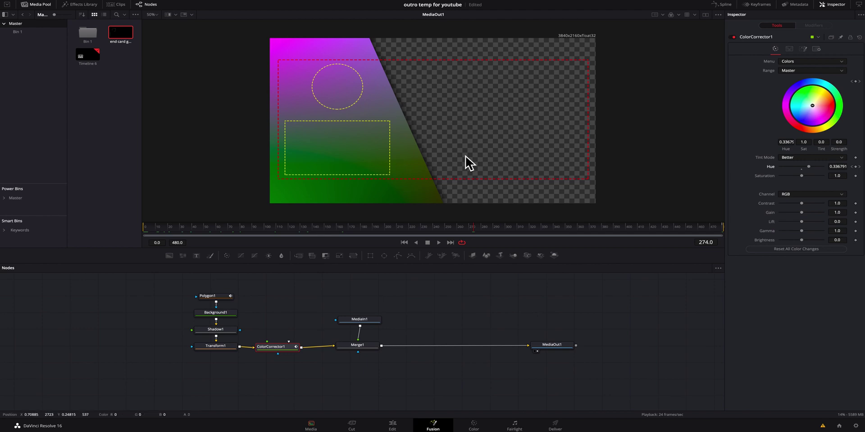
{"action": "left_click_drag", "start_coordinate": [199, 232], "coordinate": [144, 229]}
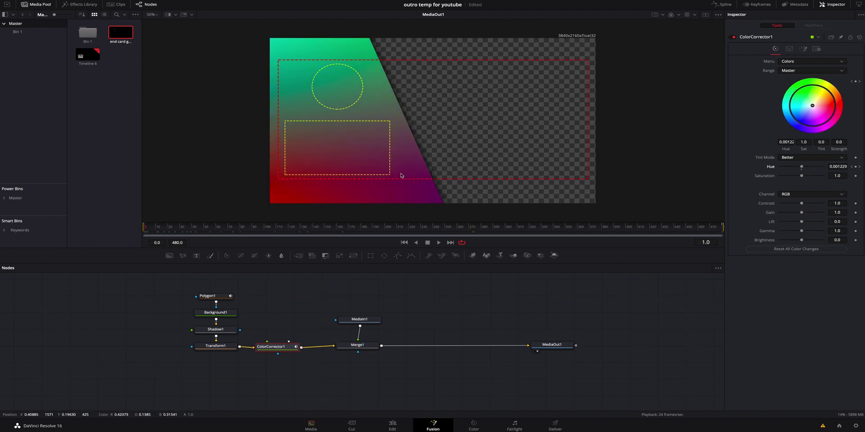
{"action": "left_click_drag", "start_coordinate": [299, 227], "coordinate": [542, 228]}
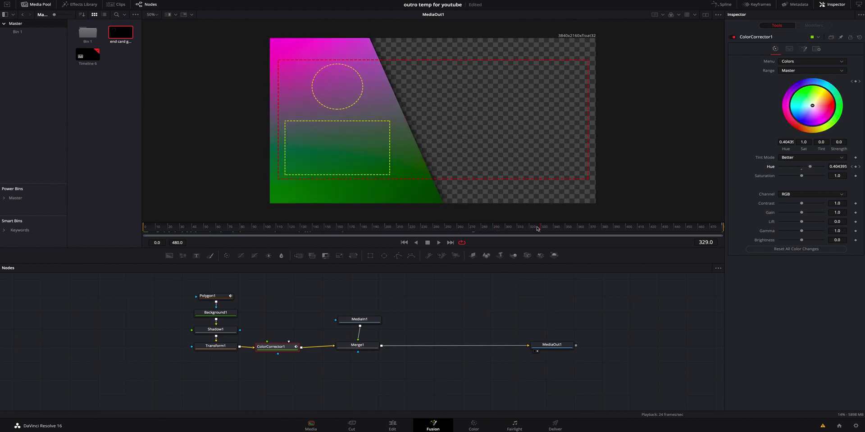
{"action": "left_click_drag", "start_coordinate": [210, 228], "coordinate": [141, 229]}
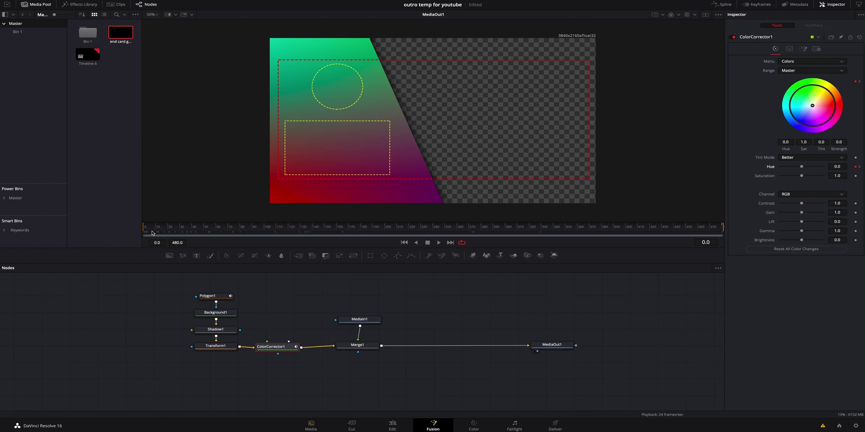
Keyframe Transform1's Pivot and Center at frame 5, and move the panel's Center out past the left frame edge at frame 0.
{"action": "left_click", "coordinate": [212, 346]}
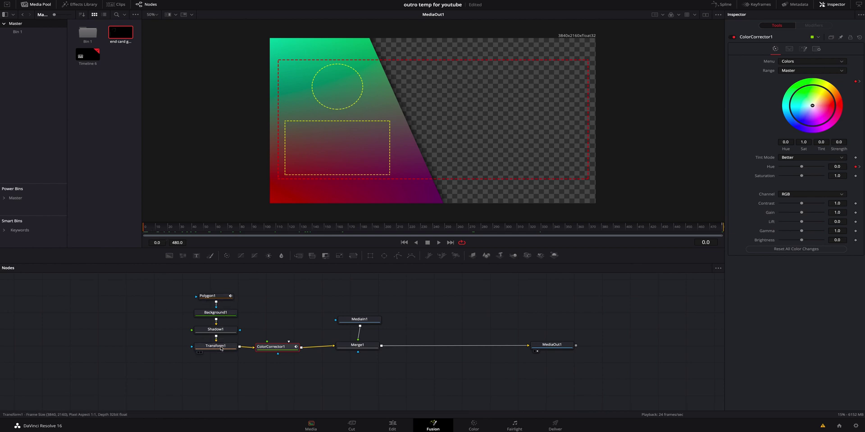
{"action": "left_click_drag", "start_coordinate": [145, 228], "coordinate": [151, 229]}
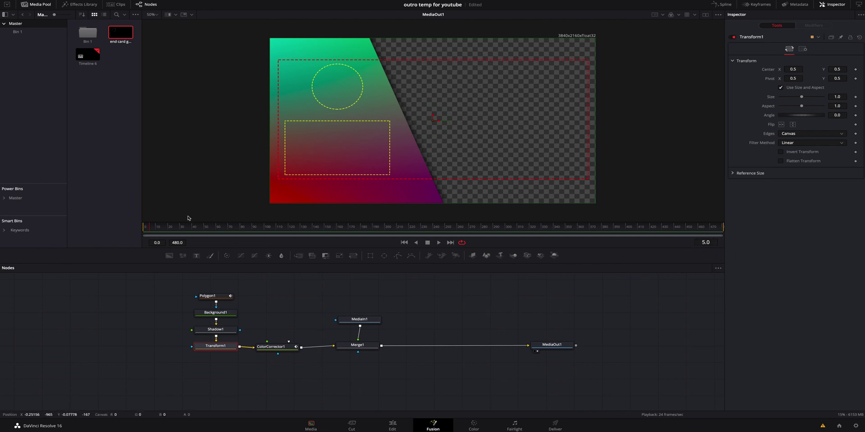
{"action": "left_click", "coordinate": [856, 79]}
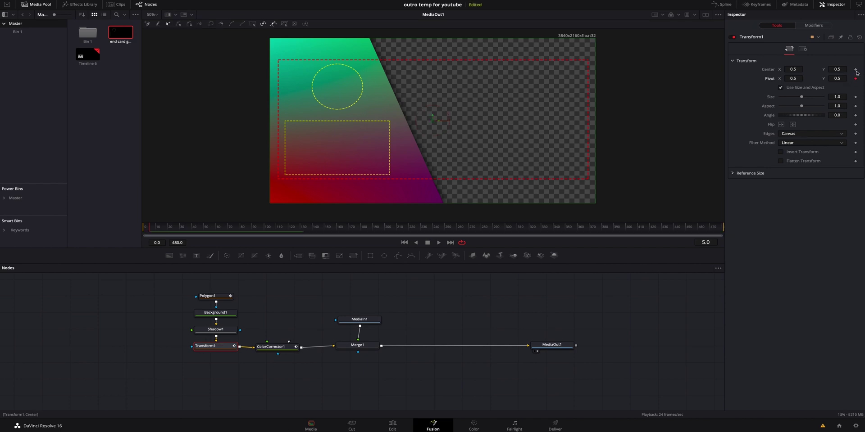
{"action": "left_click", "coordinate": [856, 70]}
{"action": "left_click", "coordinate": [141, 229]}
{"action": "left_click_drag", "start_coordinate": [439, 122], "coordinate": [243, 121]}
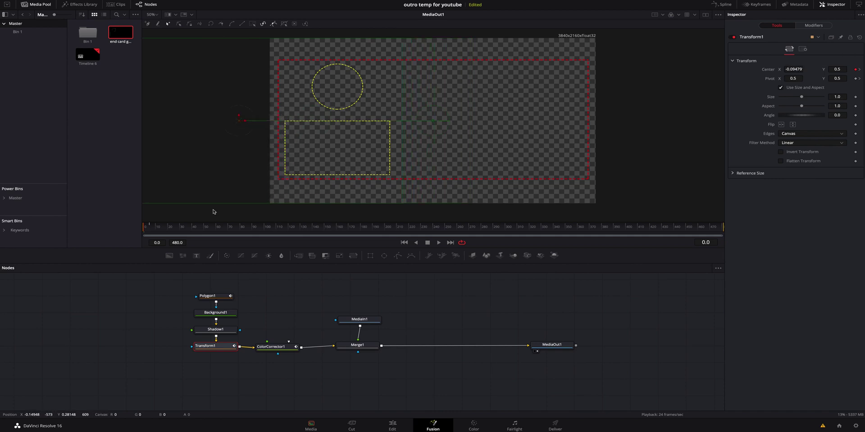
Play back the panel's slide-in from the first frame several times to check its speed.
{"action": "left_click", "coordinate": [140, 231]}
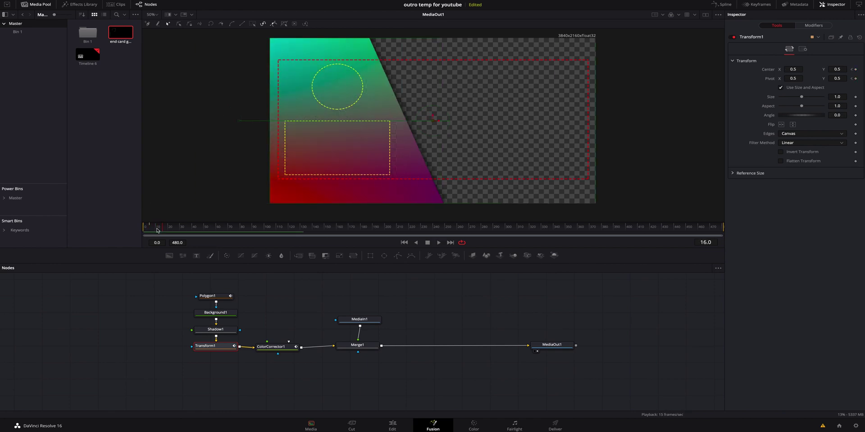
{"action": "key", "text": "space"}
{"action": "left_click", "coordinate": [144, 230]}
{"action": "key", "text": "space"}
{"action": "left_click", "coordinate": [146, 231]}
{"action": "key", "text": "space"}
Show Transform1's curves in the Spline editor, fit them to view, smooth all their keyframes, and replay the slide-in.
{"action": "left_click", "coordinate": [150, 230]}
{"action": "left_click", "coordinate": [723, 4]}
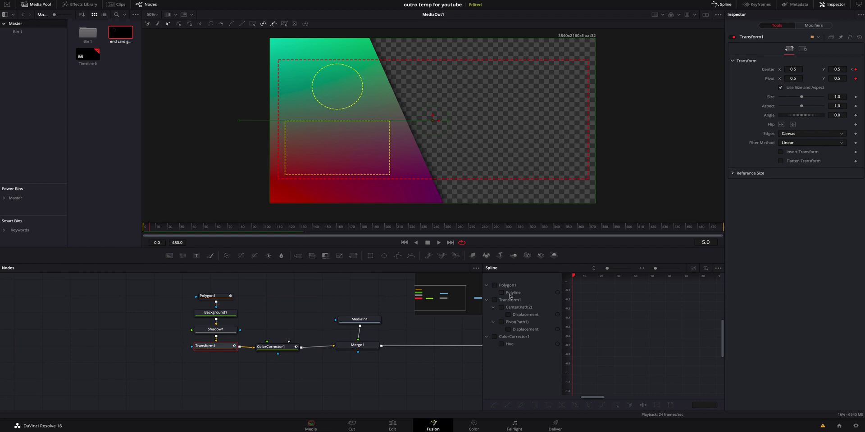
{"action": "left_click", "coordinate": [495, 300]}
{"action": "left_click", "coordinate": [693, 269]}
{"action": "left_click_drag", "start_coordinate": [578, 285], "coordinate": [714, 390]}
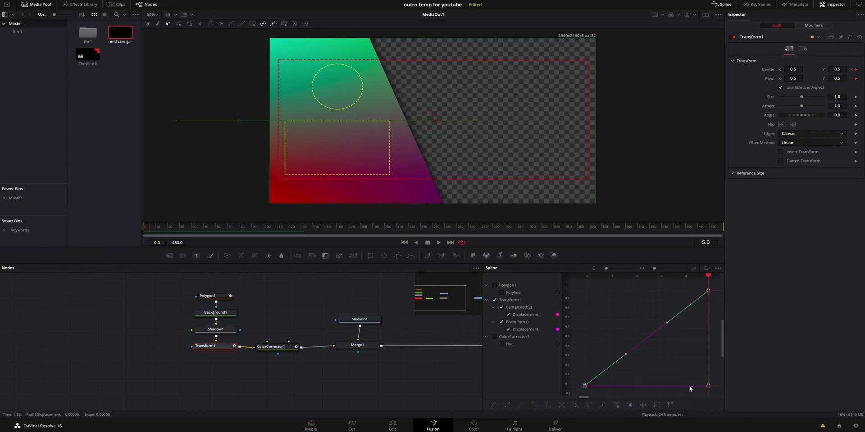
{"action": "left_click", "coordinate": [493, 406]}
{"action": "left_click_drag", "start_coordinate": [166, 232], "coordinate": [144, 230]}
{"action": "key", "text": "space"}
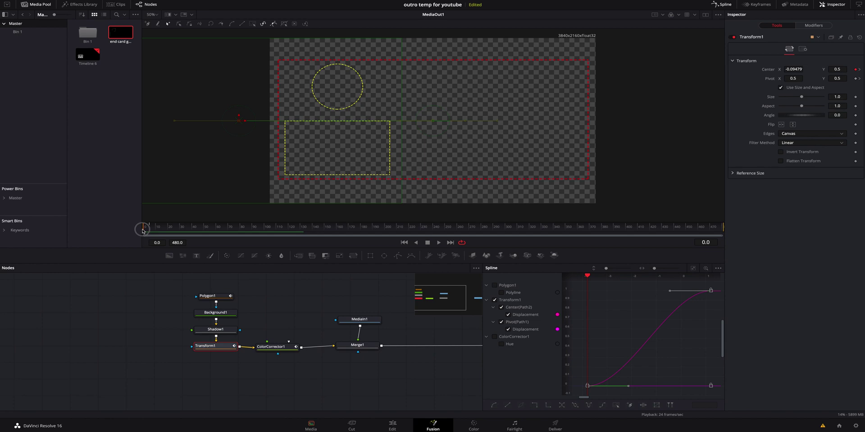
Pull the first Center keyframe's curve handle outward and upward, replay the slide-in, and close the Spline editor.
{"action": "left_click_drag", "start_coordinate": [628, 386], "coordinate": [685, 355]}
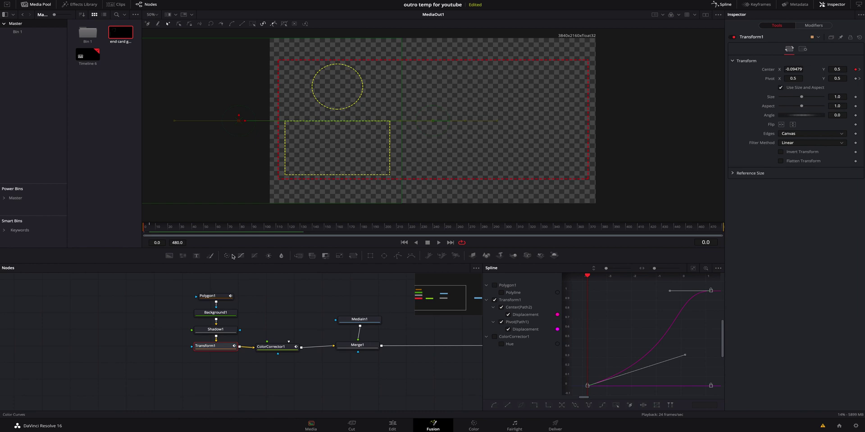
{"action": "key", "text": "space"}
{"action": "left_click", "coordinate": [143, 227]}
{"action": "key", "text": "space"}
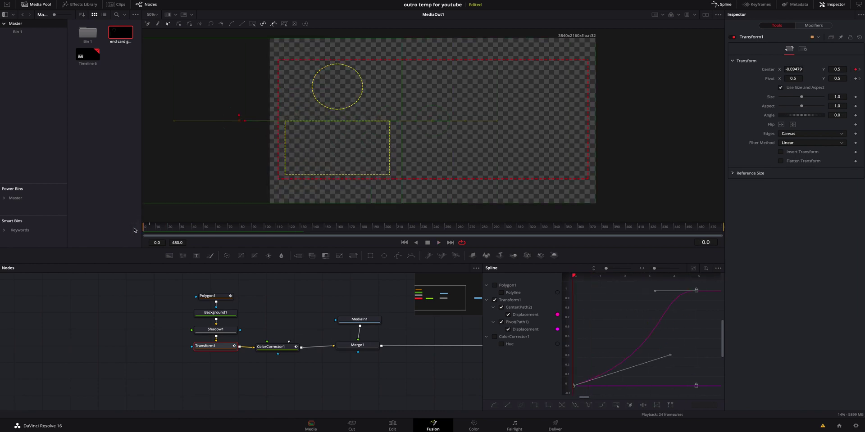
{"action": "left_click", "coordinate": [142, 228]}
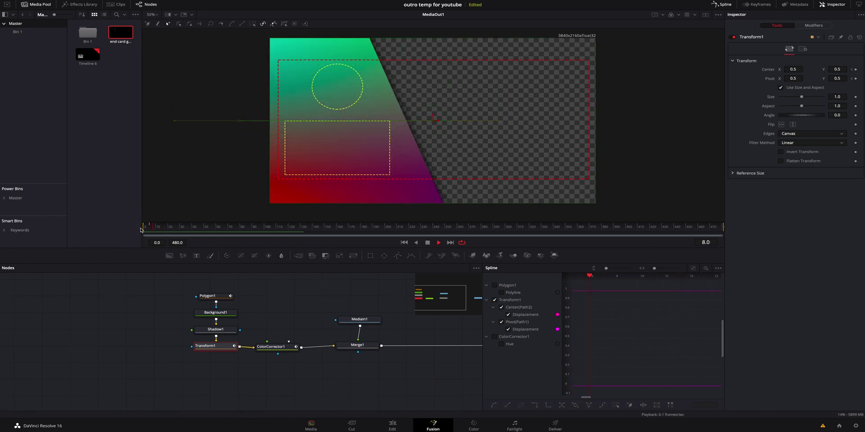
{"action": "left_click", "coordinate": [722, 5]}
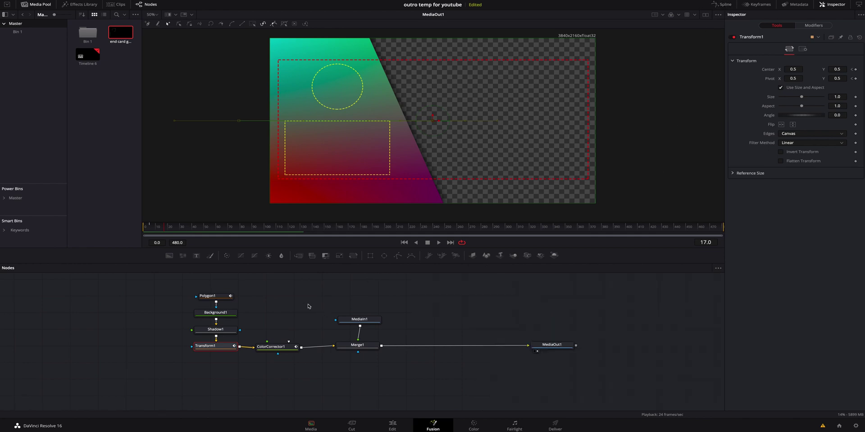
Shift the existing nodes left and insert two Merge nodes, Merge2 and Merge3, in line between Merge1 and MediaOut1.
{"action": "left_click_drag", "start_coordinate": [199, 293], "coordinate": [258, 347]}
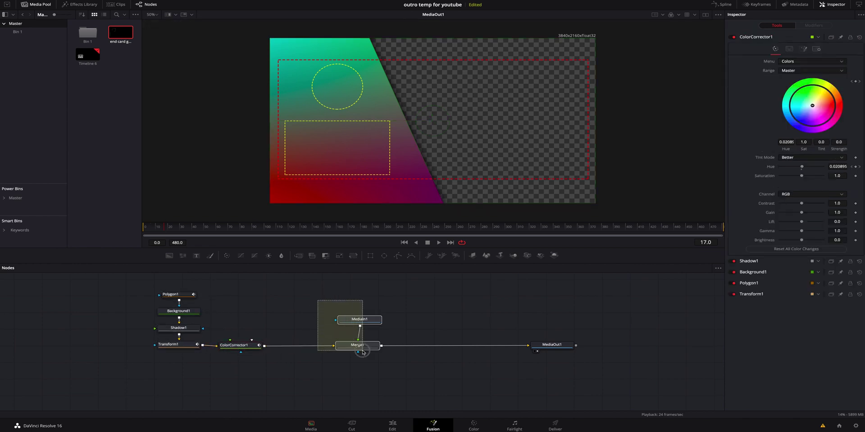
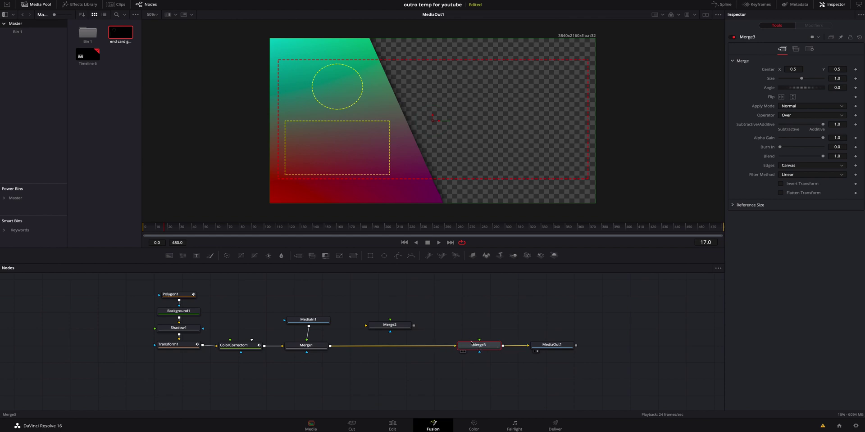
{"action": "left_click_drag", "start_coordinate": [393, 325], "coordinate": [396, 346]}
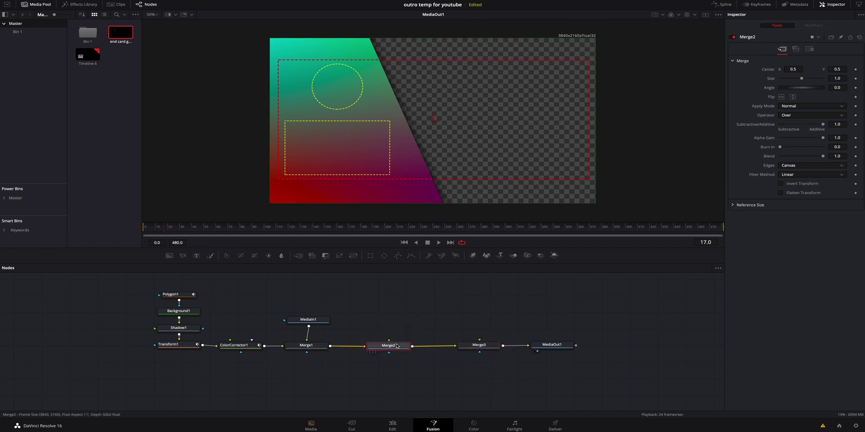
{"action": "left_click", "coordinate": [479, 345]}
{"action": "left_click", "coordinate": [382, 319]}
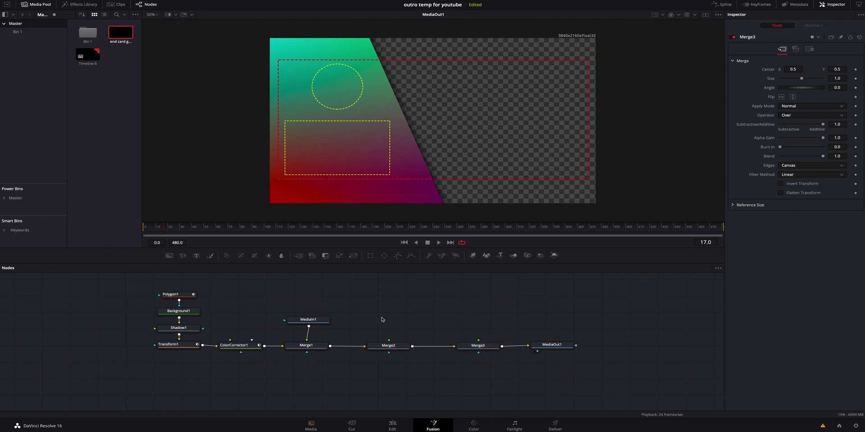
Add a second Background node above Merge2 and connect it as Merge2's foreground.
{"action": "left_click", "coordinate": [169, 256]}
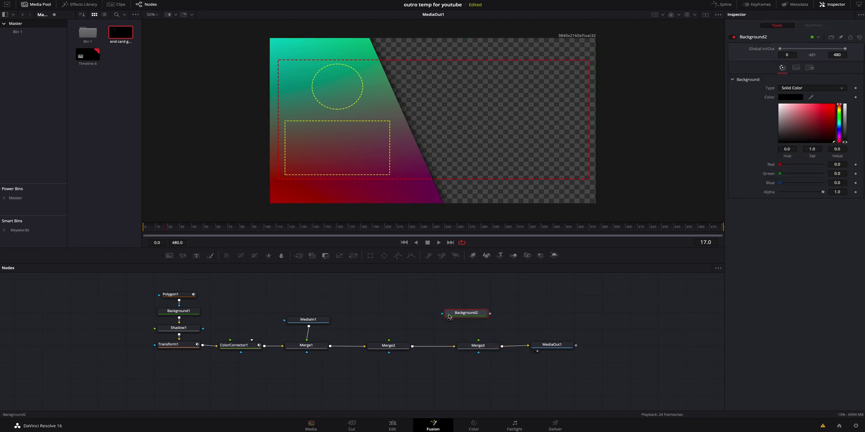
{"action": "left_click_drag", "start_coordinate": [446, 316], "coordinate": [389, 343]}
{"action": "left_click", "coordinate": [390, 314]}
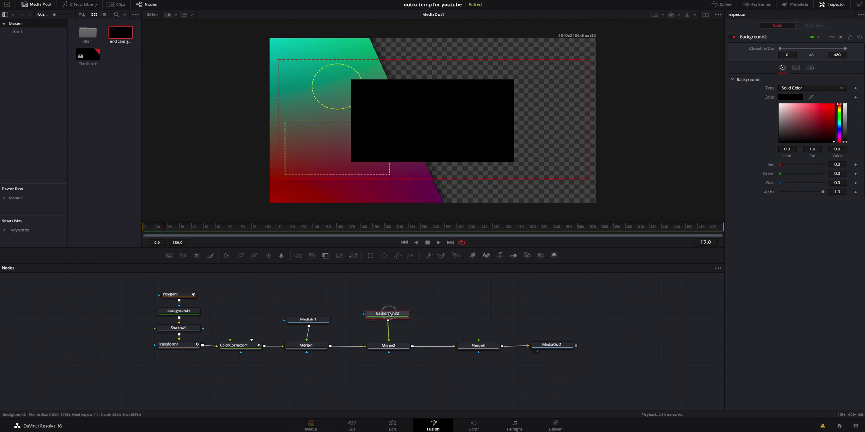
Insert a Transform node with Size 2.08 after Background2, and set Background2's colour to white.
{"action": "left_click", "coordinate": [353, 256]}
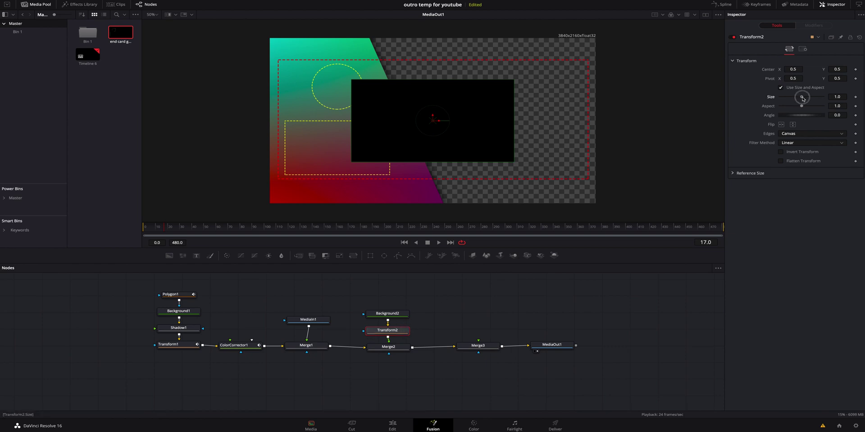
{"action": "left_click_drag", "start_coordinate": [802, 97], "coordinate": [808, 97]}
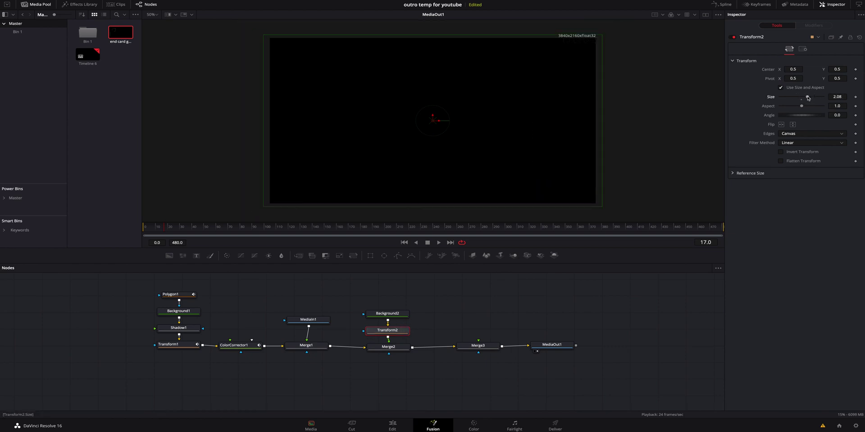
{"action": "left_click", "coordinate": [395, 316]}
{"action": "left_click_drag", "start_coordinate": [796, 121], "coordinate": [759, 99]}
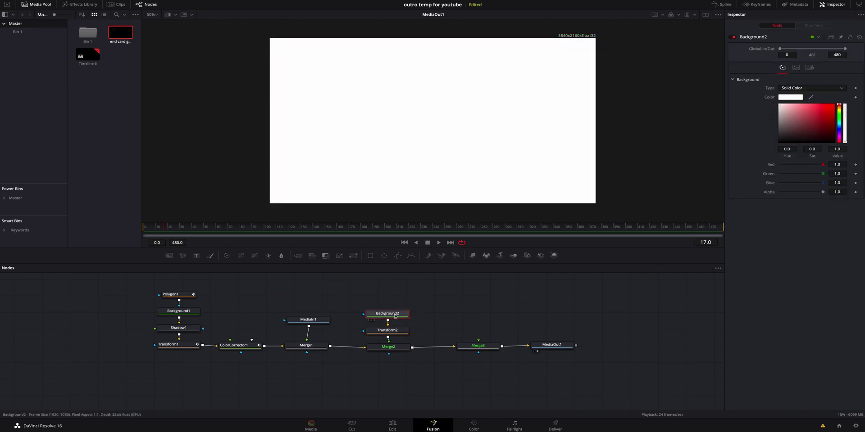
Add a Rectangle mask to Background2, turn off Solid and set its Border Width to 0.006.
{"action": "left_click", "coordinate": [370, 256]}
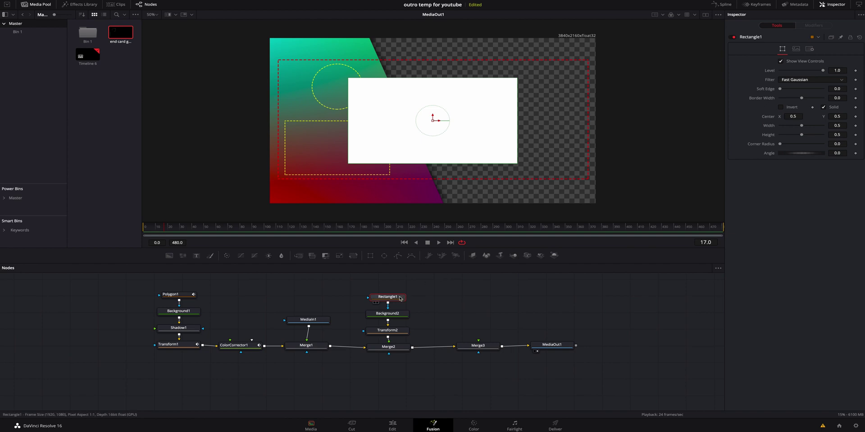
{"action": "left_click", "coordinate": [823, 107]}
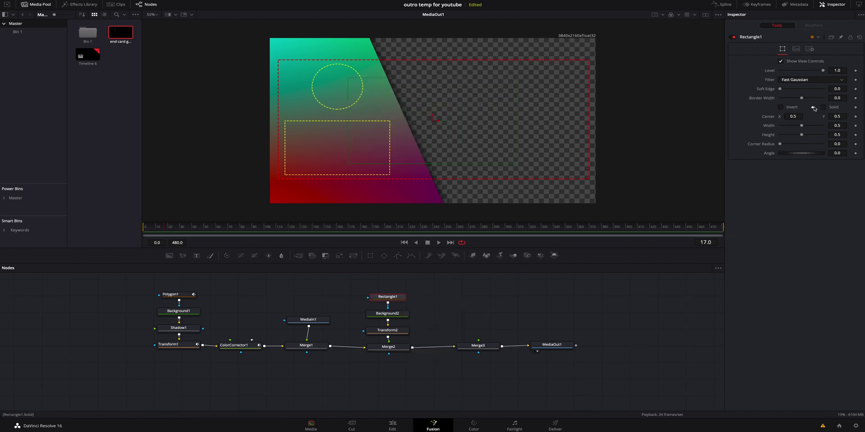
{"action": "left_click_drag", "start_coordinate": [802, 99], "coordinate": [803, 99]}
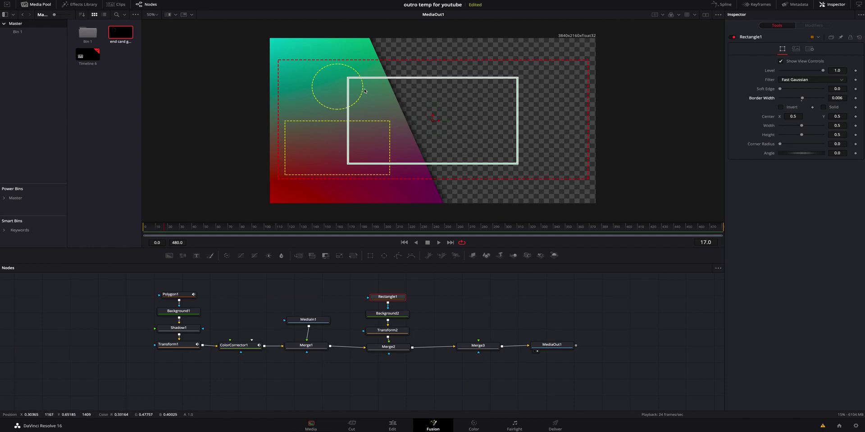
Fit the rectangle outline over the guide's video frame, about 0.312 wide and 0.312 high, centred near X 0.218, Y 0.343.
{"action": "left_click_drag", "start_coordinate": [348, 78], "coordinate": [359, 91]}
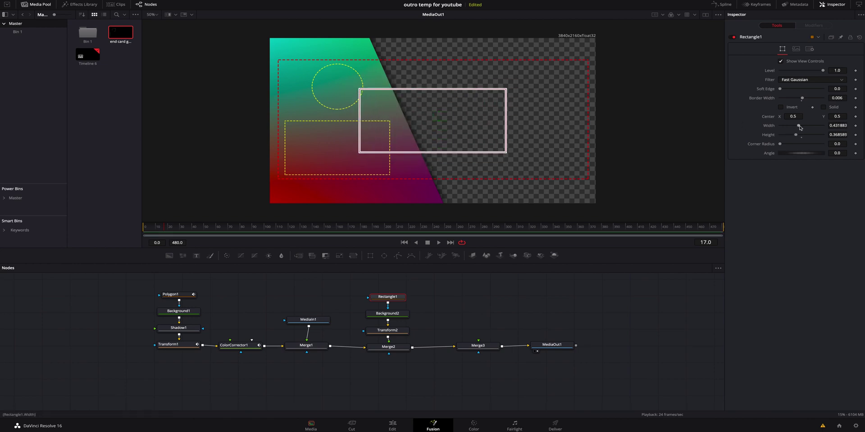
{"action": "left_click_drag", "start_coordinate": [800, 128], "coordinate": [807, 137]}
{"action": "key", "text": "ctrl+z"}
{"action": "key", "text": "ctrl+z"}
{"action": "left_click_drag", "start_coordinate": [439, 121], "coordinate": [357, 140]}
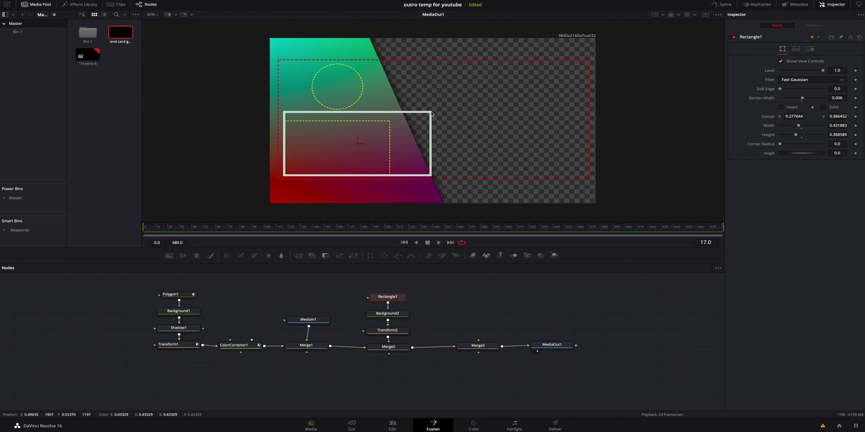
{"action": "left_click_drag", "start_coordinate": [431, 112], "coordinate": [400, 118]}
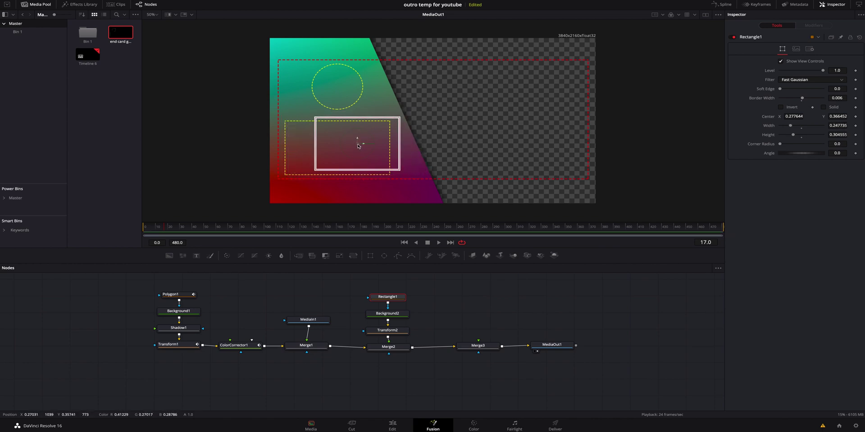
{"action": "left_click_drag", "start_coordinate": [358, 145], "coordinate": [338, 150]}
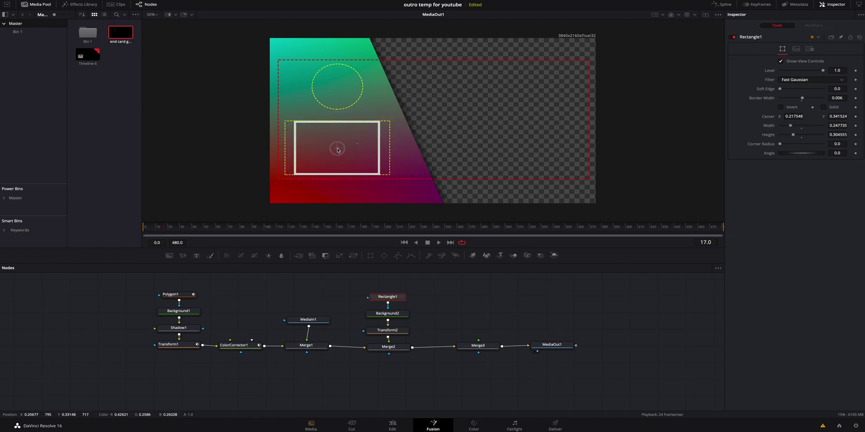
{"action": "left_click_drag", "start_coordinate": [380, 177], "coordinate": [390, 175]}
{"action": "left_click_drag", "start_coordinate": [338, 145], "coordinate": [337, 143]}
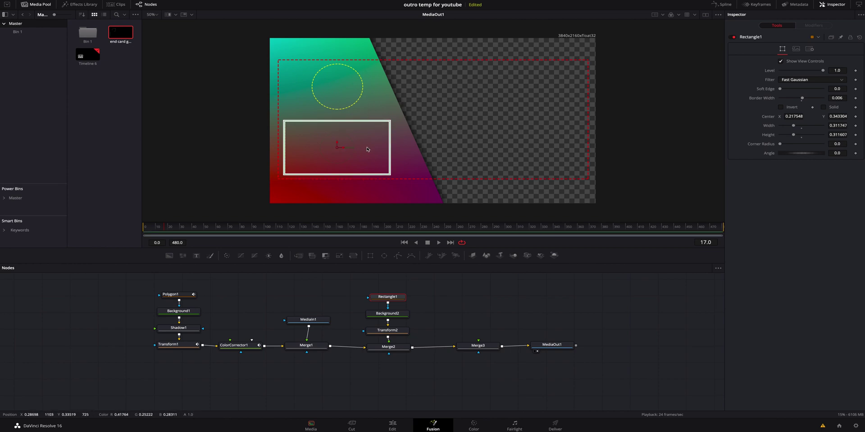
Insert a Glow node after Background2 with Glow Size 13.4 and Glow 0.929.
{"action": "left_click", "coordinate": [403, 315]}
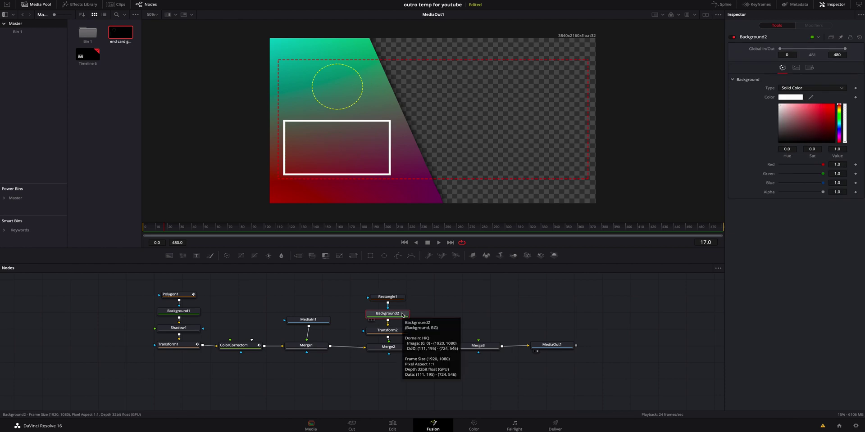
{"action": "key", "text": "shift+space"}
{"action": "type", "text": "Shadow"}
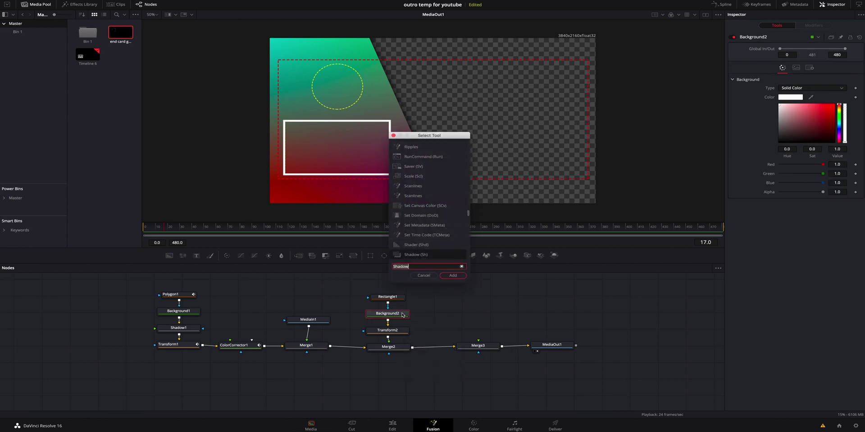
{"action": "key", "text": "BackSpace"}
{"action": "key", "text": "BackSpace"}
{"action": "key", "text": "BackSpace"}
{"action": "key", "text": "BackSpace"}
{"action": "key", "text": "BackSpace"}
{"action": "key", "text": "BackSpace"}
{"action": "type", "text": "glow"}
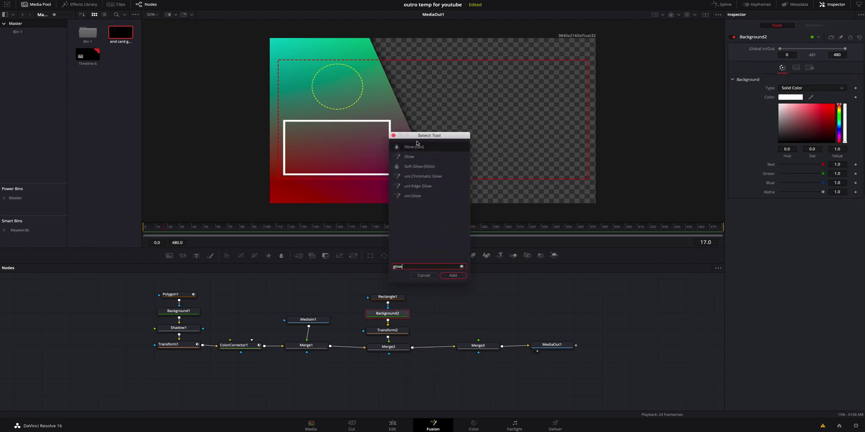
{"action": "left_click", "coordinate": [453, 275]}
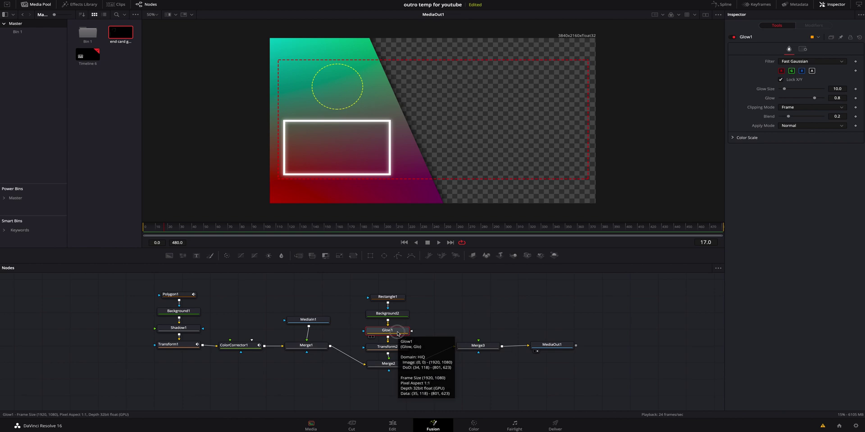
{"action": "left_click_drag", "start_coordinate": [786, 90], "coordinate": [820, 98]}
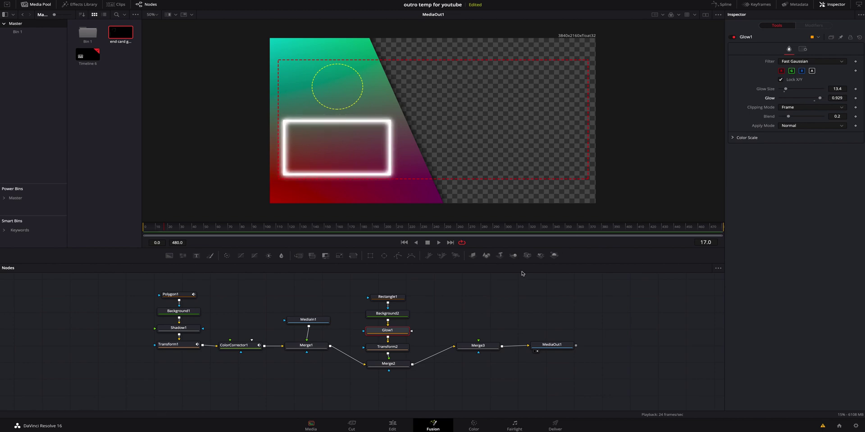
Shift the rectangle's node branch with Merge2 up into line, and move MediaOut1 farther from Merge3.
{"action": "left_click_drag", "start_coordinate": [361, 275], "coordinate": [418, 415]}
{"action": "left_click_drag", "start_coordinate": [405, 363], "coordinate": [404, 345]}
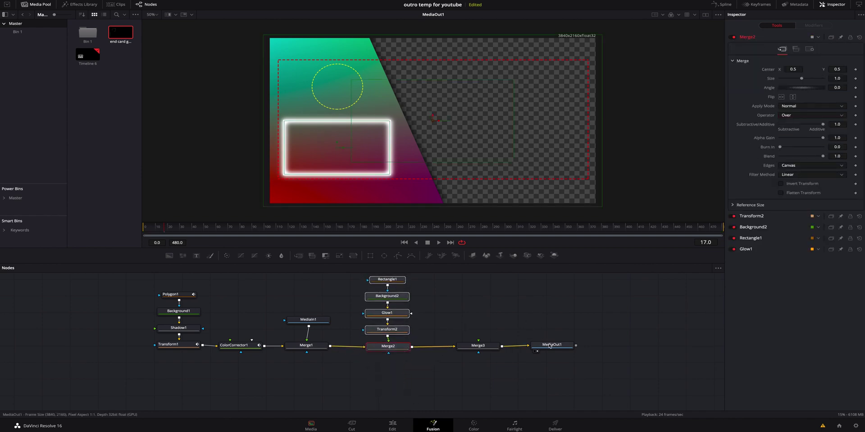
{"action": "left_click_drag", "start_coordinate": [550, 345], "coordinate": [609, 347]}
{"action": "left_click", "coordinate": [559, 321]}
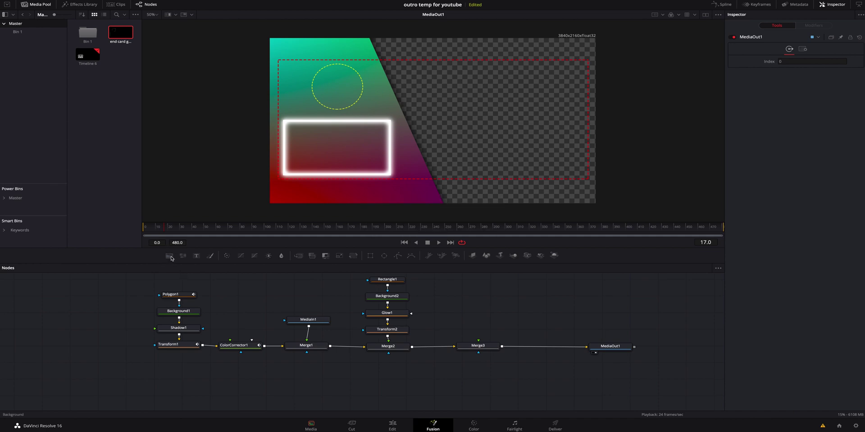
Add a white Background node as Merge3's foreground, with a Transform node of Size 2.14 between them.
{"action": "left_click_drag", "start_coordinate": [171, 258], "coordinate": [485, 347]}
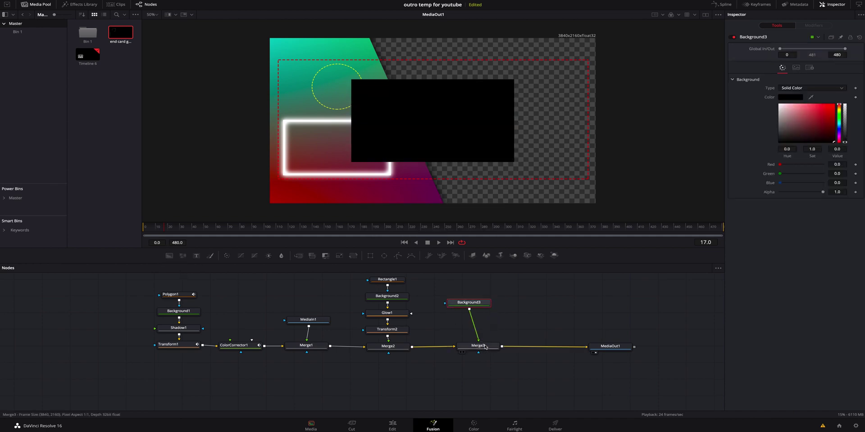
{"action": "mouse_move", "coordinate": [469, 303]}
{"action": "left_mouse_down"}
{"action": "mouse_move", "coordinate": [479, 322]}
{"action": "mouse_move", "coordinate": [475, 316]}
{"action": "left_mouse_up"}
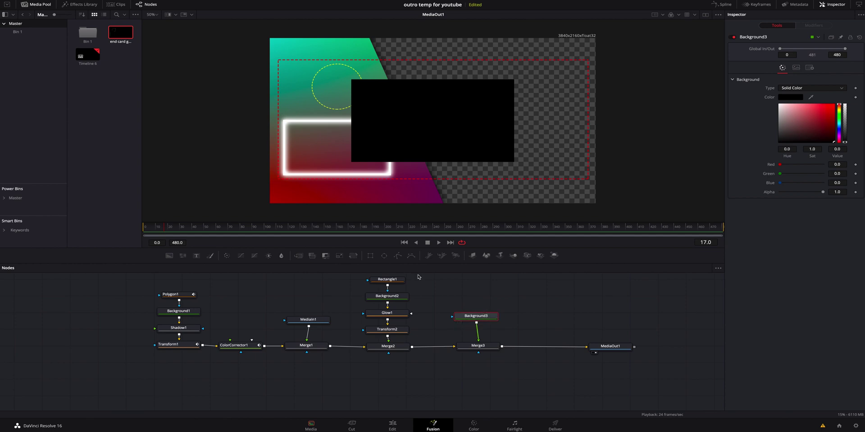
{"action": "left_click", "coordinate": [353, 255]}
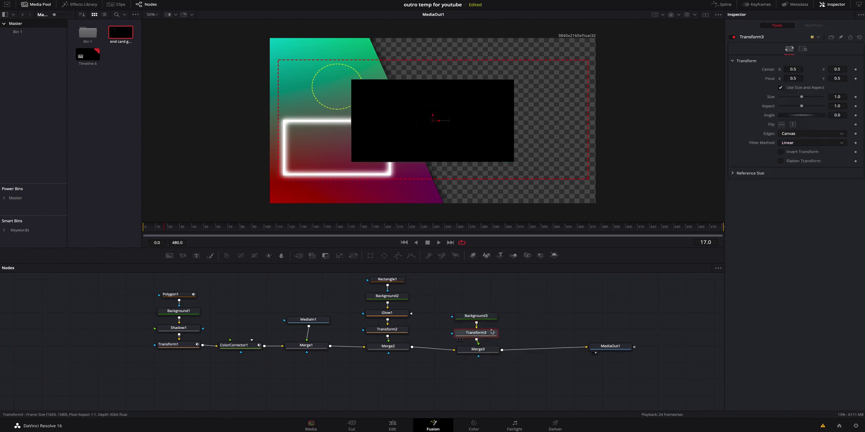
{"action": "left_click_drag", "start_coordinate": [801, 97], "coordinate": [808, 97]}
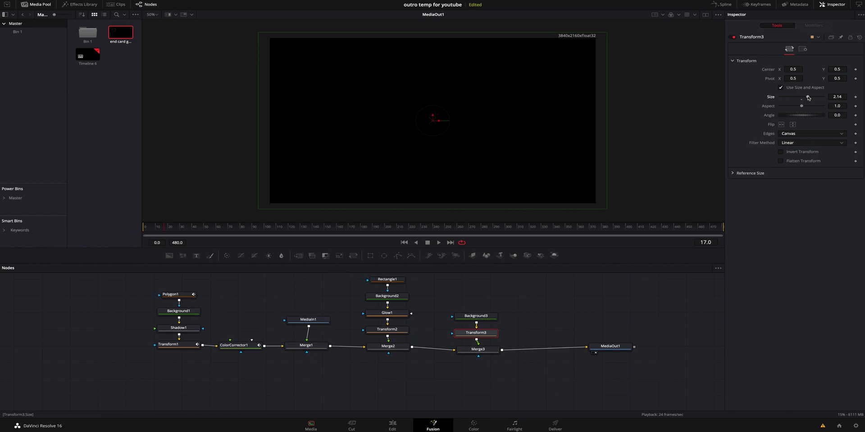
{"action": "left_click", "coordinate": [473, 317]}
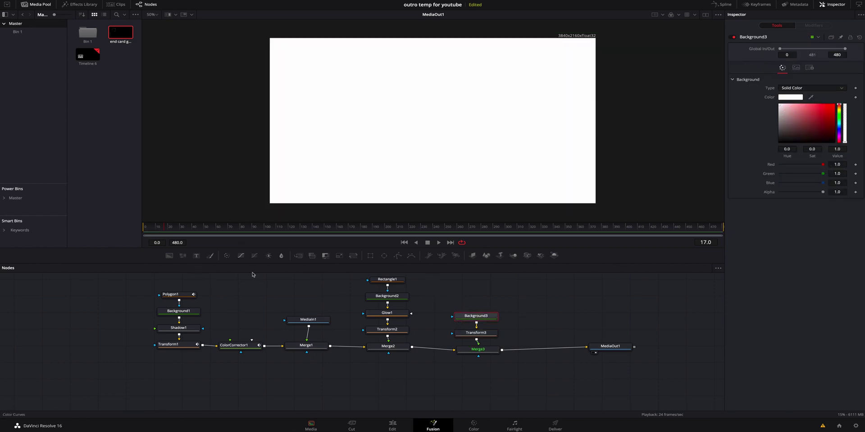
Mask Background3 with a non-solid ellipse, Border Width 0.006, fitted over the guide's circle at about 0.147 width and height.
{"action": "left_click", "coordinate": [386, 257]}
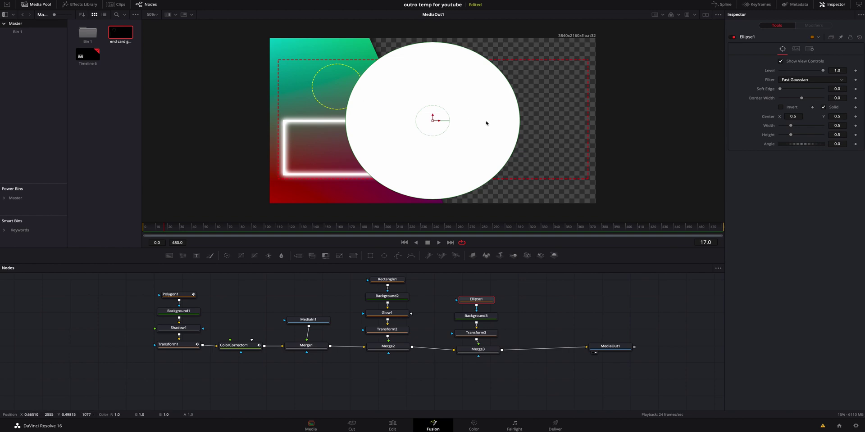
{"action": "left_click_drag", "start_coordinate": [434, 122], "coordinate": [367, 119]}
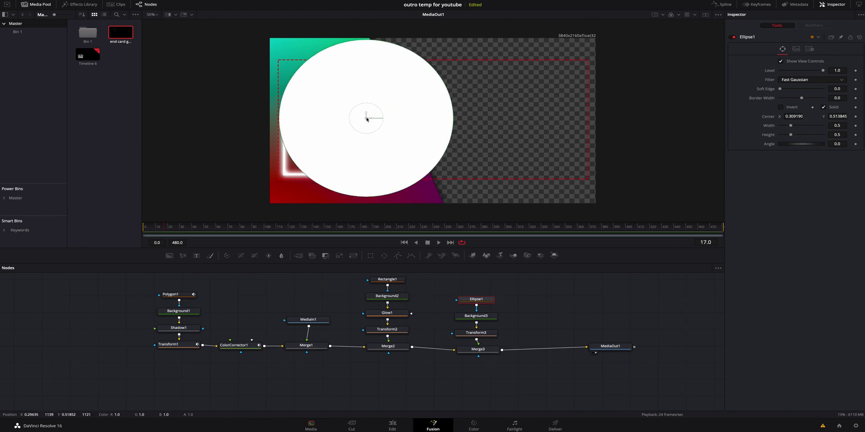
{"action": "left_click", "coordinate": [825, 107]}
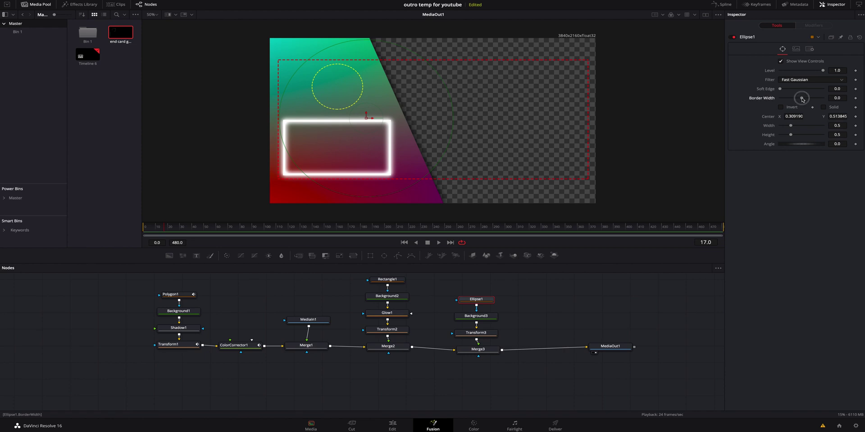
{"action": "left_click_drag", "start_coordinate": [801, 99], "coordinate": [802, 99]}
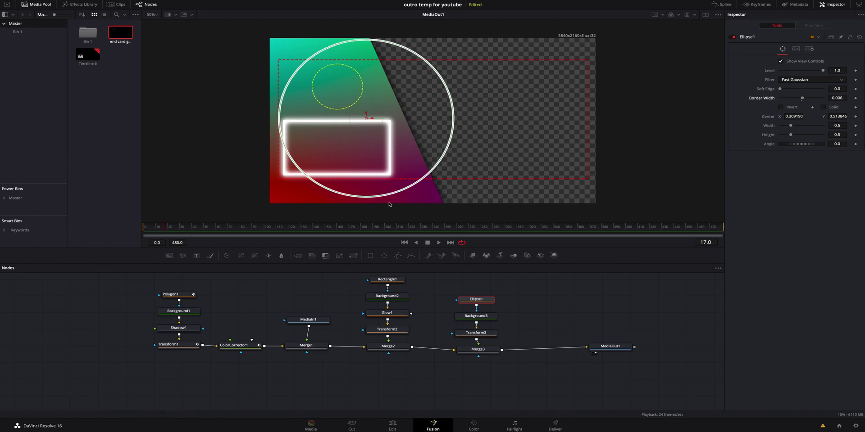
{"action": "left_click_drag", "start_coordinate": [417, 186], "coordinate": [338, 89]}
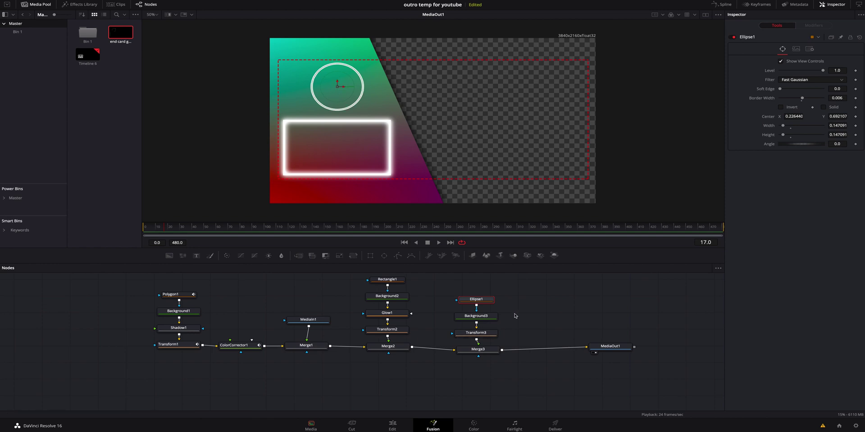
{"action": "left_click", "coordinate": [525, 294]}
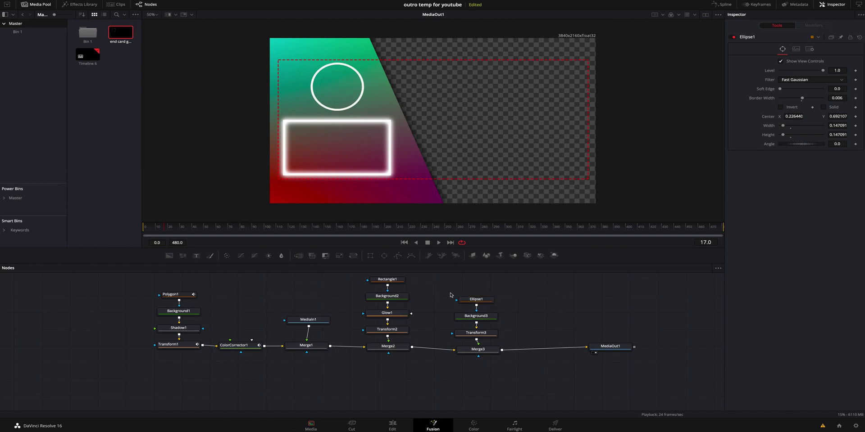
Shift Ellipse1 and Background3 up, and insert a copy of Glow1 between Background3 and Transform3.
{"action": "left_click_drag", "start_coordinate": [449, 290], "coordinate": [488, 331]}
{"action": "left_click", "coordinate": [488, 322]}
{"action": "left_click", "coordinate": [396, 316]}
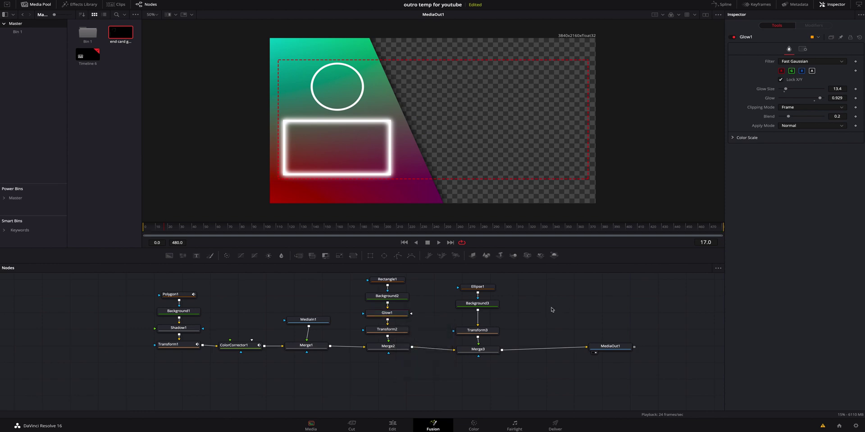
{"action": "key", "text": "ctrl+v"}
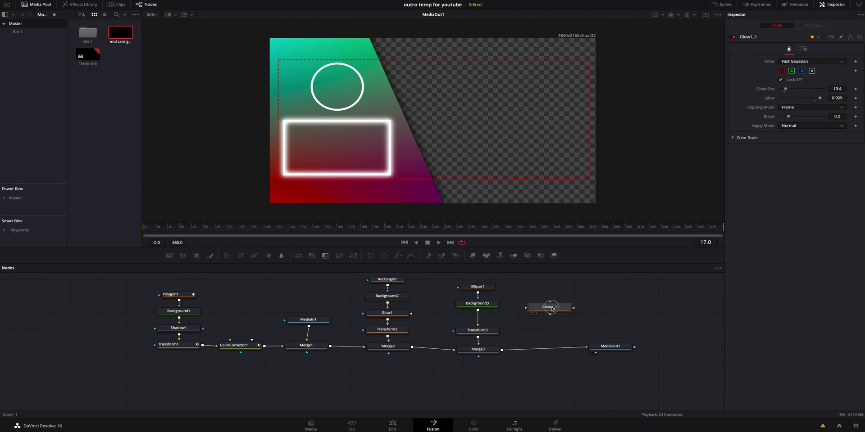
{"action": "left_click_drag", "start_coordinate": [556, 310], "coordinate": [481, 320]}
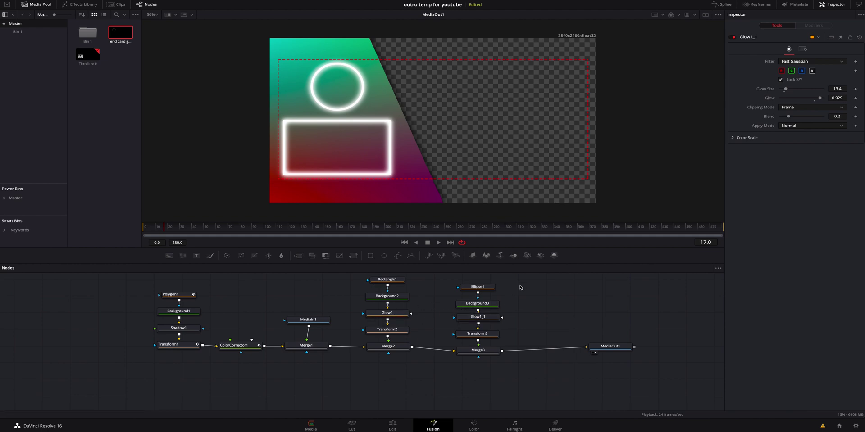
{"action": "left_click_drag", "start_coordinate": [521, 288], "coordinate": [477, 297]}
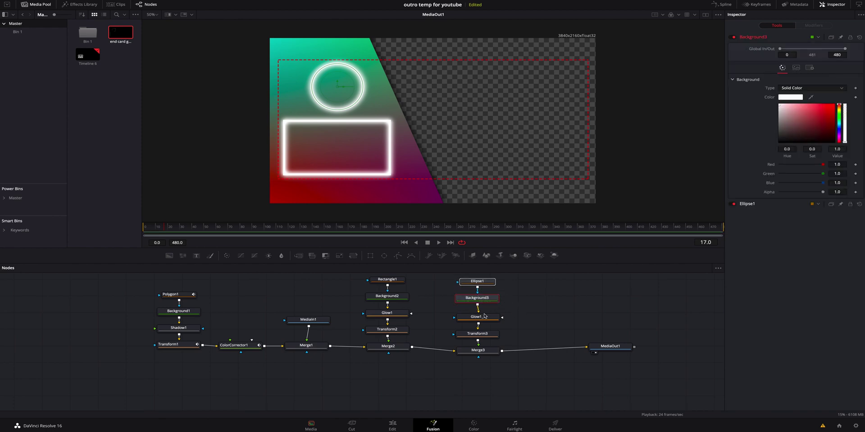
Move MediaOut1 farther away from Merge3 to make room for more nodes.
{"action": "left_click", "coordinate": [387, 312]}
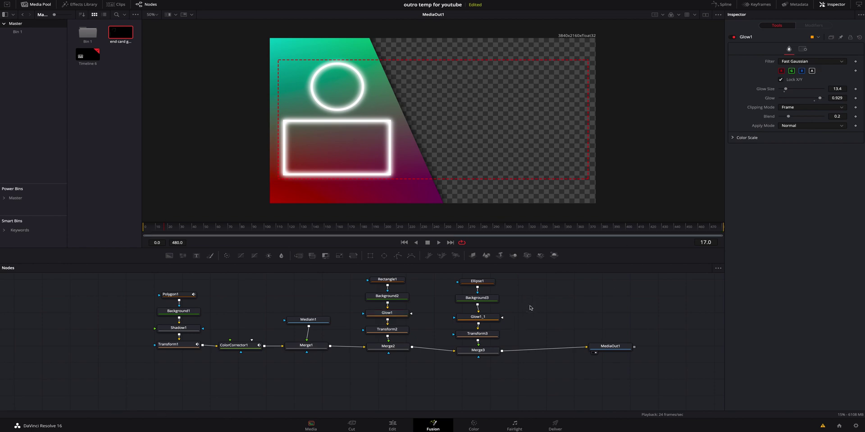
{"action": "left_click_drag", "start_coordinate": [598, 347], "coordinate": [618, 350]}
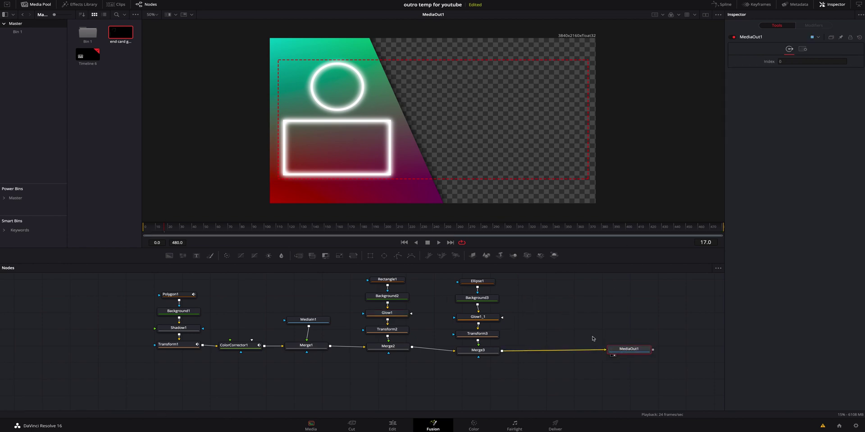
{"action": "left_click", "coordinate": [558, 332]}
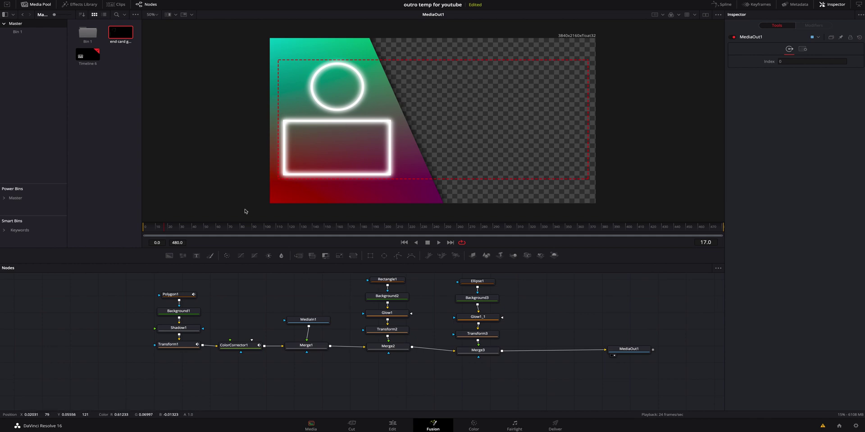
Keyframe Merge2's overall Blend at 0.0 on frame 7 to start the rectangle's flicker-in animation.
{"action": "left_click", "coordinate": [151, 231]}
{"action": "mouse_move", "coordinate": [152, 232]}
{"action": "left_mouse_down"}
{"action": "mouse_move", "coordinate": [145, 230]}
{"action": "mouse_move", "coordinate": [153, 230]}
{"action": "left_mouse_up"}
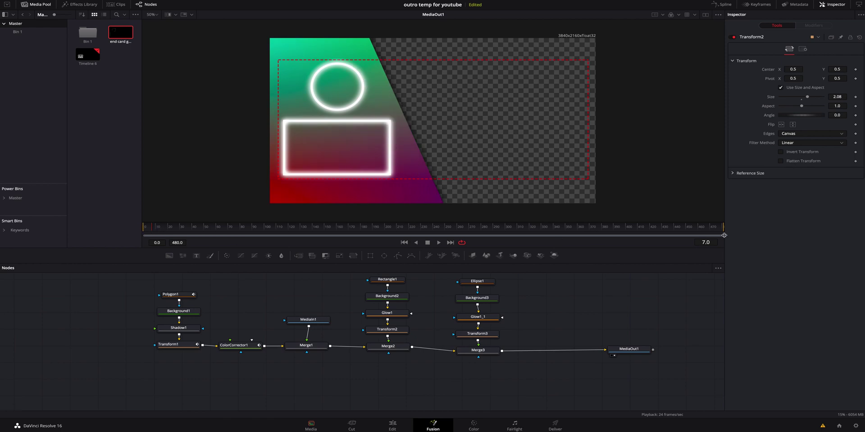
{"action": "left_click", "coordinate": [393, 350]}
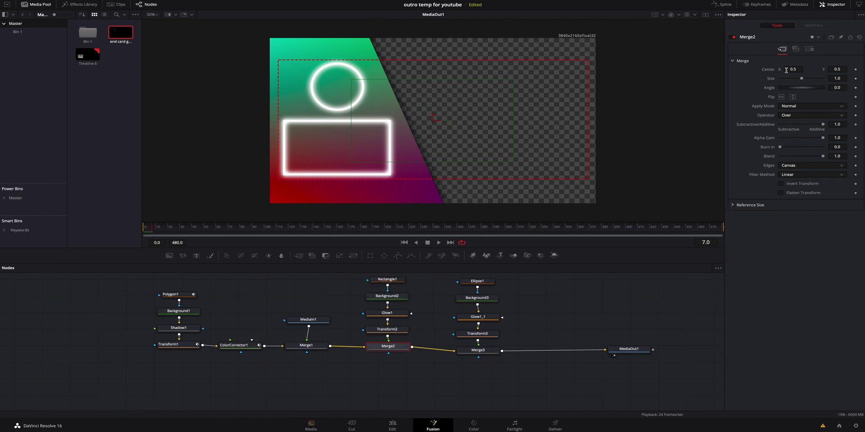
{"action": "left_click", "coordinate": [810, 49]}
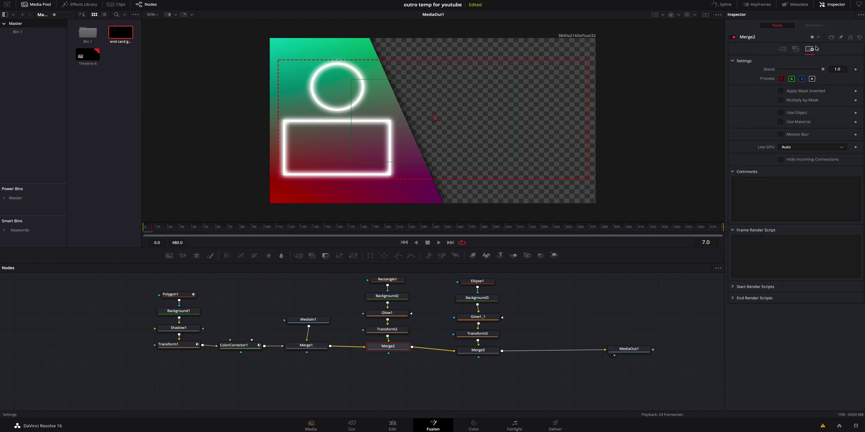
{"action": "left_click_drag", "start_coordinate": [823, 70], "coordinate": [771, 71]}
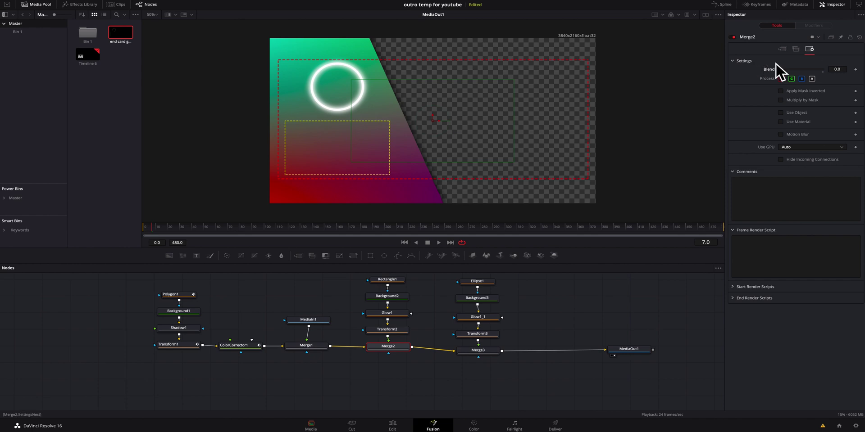
{"action": "left_click", "coordinate": [855, 69]}
Keyframe Merge2's Blend at 0.362 on frame 10, 1.0 shortly after, 0.591 on frame 14 and finally 1.0, and preview the flicker.
{"action": "mouse_move", "coordinate": [780, 70]}
{"action": "left_mouse_down"}
{"action": "mouse_move", "coordinate": [846, 74]}
{"action": "mouse_move", "coordinate": [796, 71]}
{"action": "left_mouse_up"}
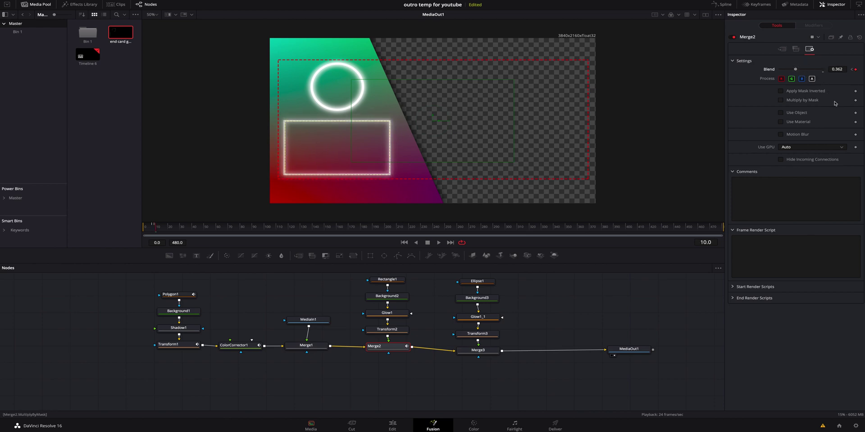
{"action": "left_click_drag", "start_coordinate": [795, 70], "coordinate": [841, 76]}
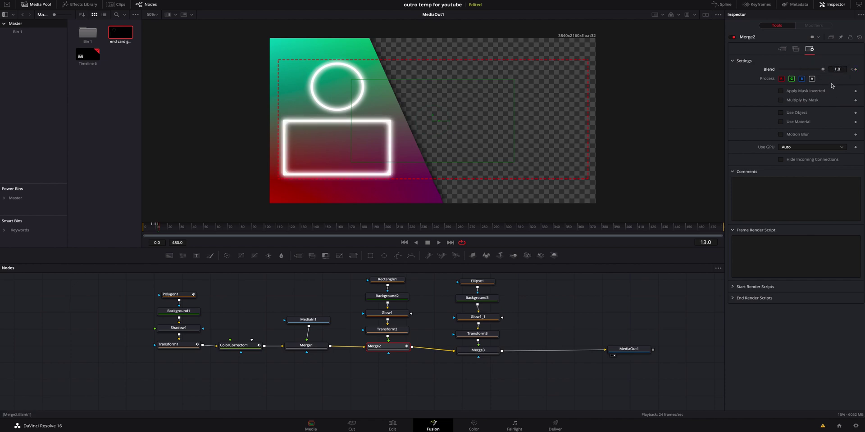
{"action": "left_click_drag", "start_coordinate": [822, 69], "coordinate": [805, 72]}
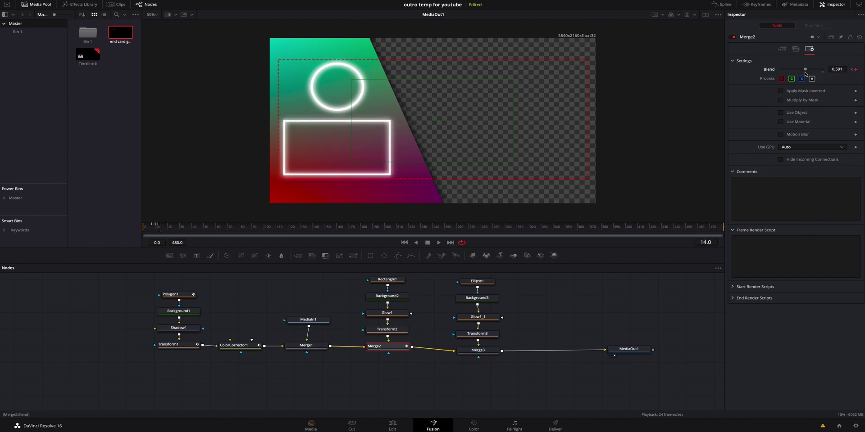
{"action": "double_click", "coordinate": [806, 71]}
{"action": "left_click", "coordinate": [144, 233]}
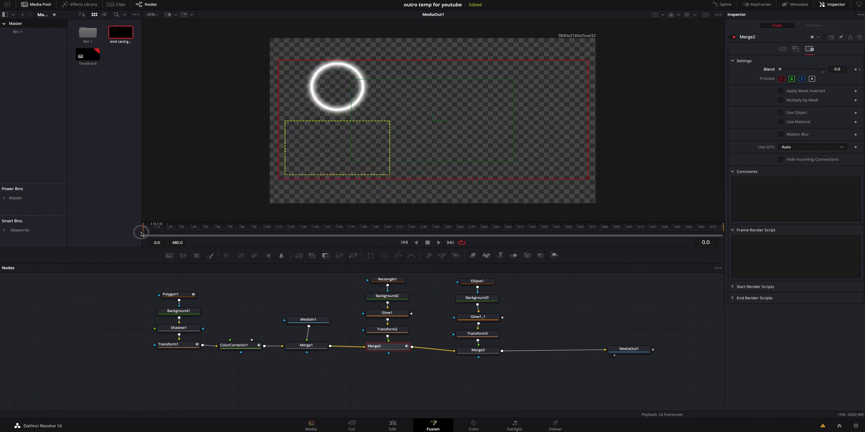
{"action": "key", "text": "space"}
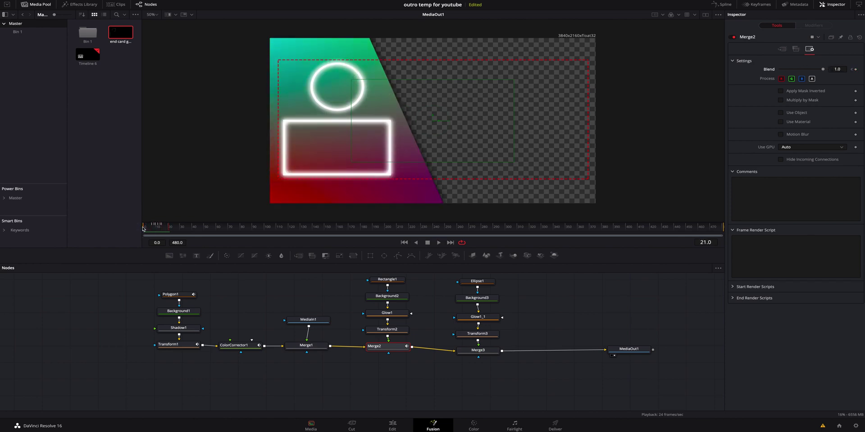
Keyframe Merge3's overall Blend at 0.0 on frame 9 to start the circle's flicker-in animation.
{"action": "left_click", "coordinate": [150, 229]}
{"action": "left_click", "coordinate": [484, 349]}
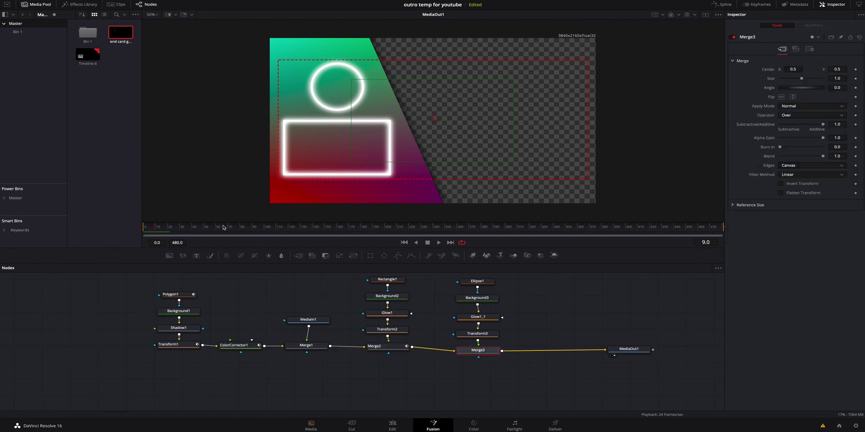
{"action": "left_click", "coordinate": [154, 229]}
{"action": "left_click", "coordinate": [810, 50]}
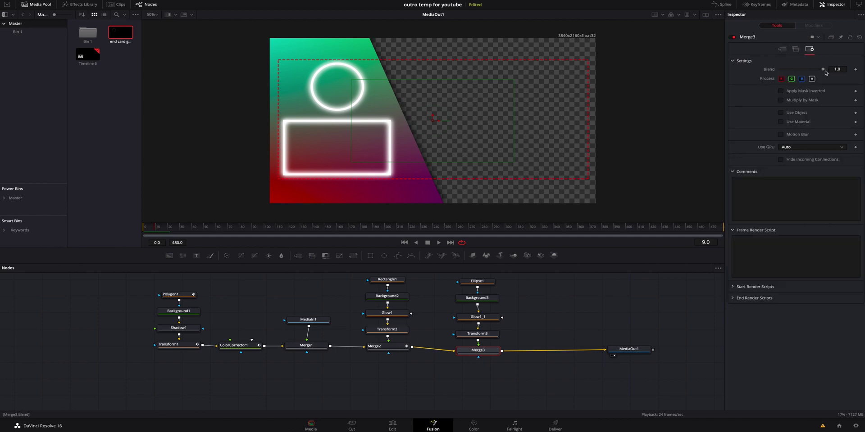
{"action": "left_click_drag", "start_coordinate": [823, 69], "coordinate": [767, 72]}
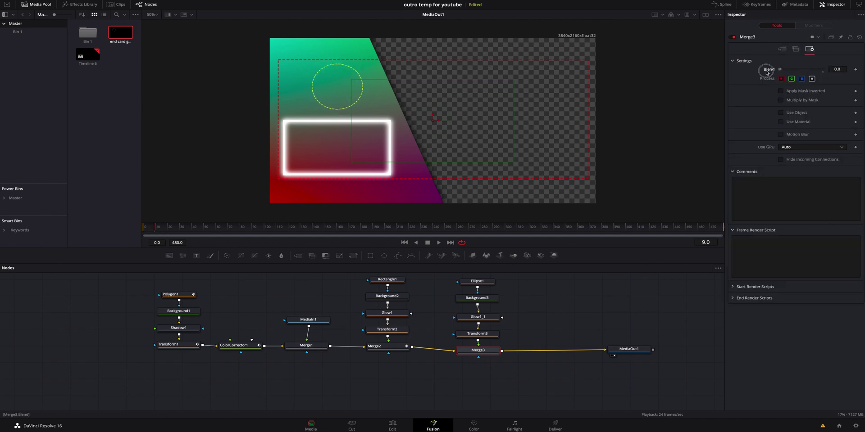
{"action": "left_click", "coordinate": [856, 70]}
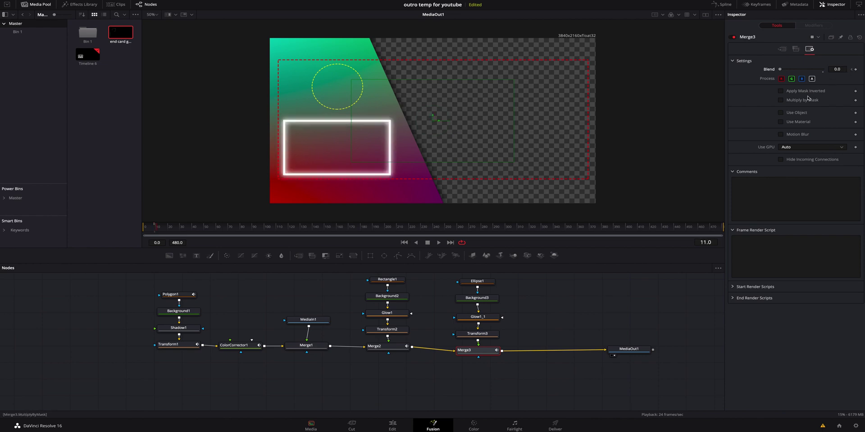
Keyframe Merge3's Blend at 1.0 on frame 11, 0.543 a few frames further on, and 1.0 on frame 17.
{"action": "left_click_drag", "start_coordinate": [780, 70], "coordinate": [843, 75]}
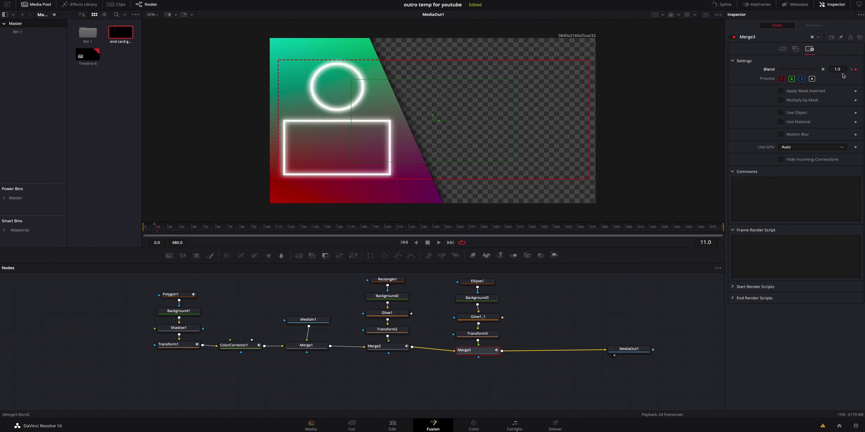
{"action": "key", "text": "Right"}
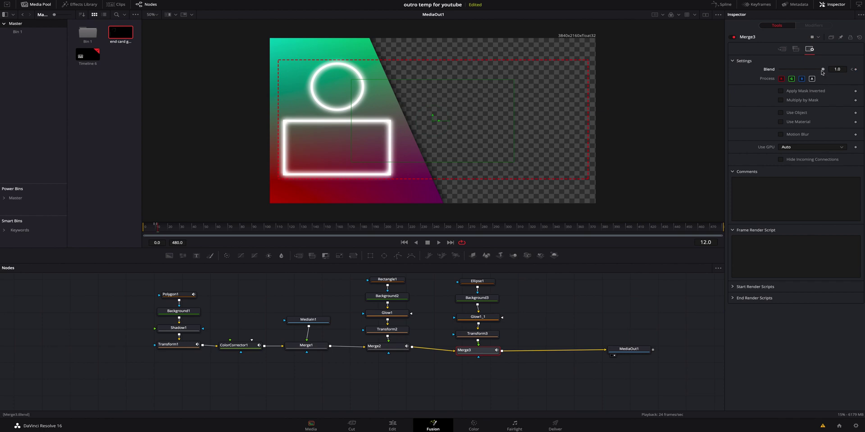
{"action": "key", "text": "Right"}
{"action": "left_click_drag", "start_coordinate": [823, 69], "coordinate": [806, 72]}
{"action": "key", "text": "Right"}
{"action": "key", "text": "Right"}
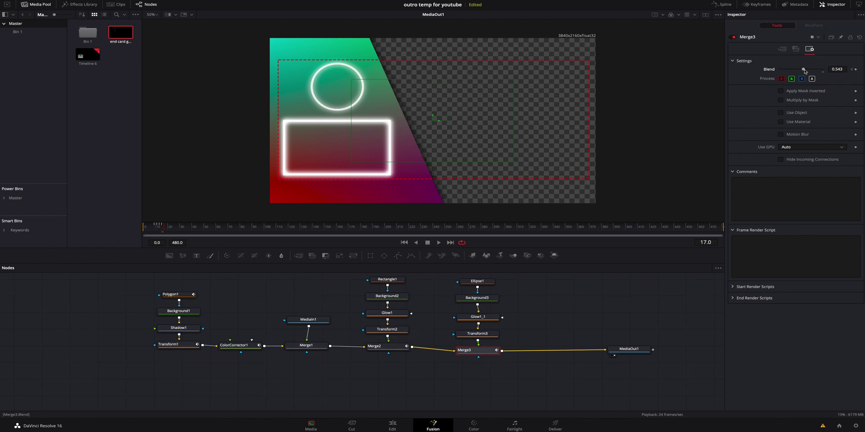
{"action": "left_click_drag", "start_coordinate": [805, 71], "coordinate": [824, 70]}
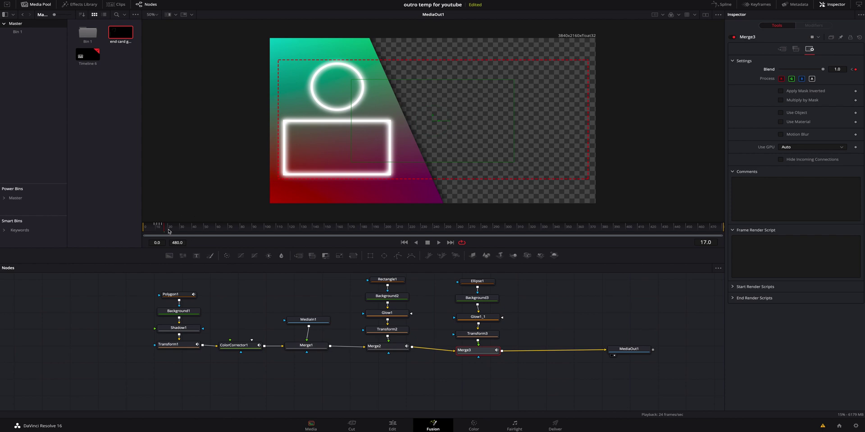
Play the opening frames several times to check the flicker timing of the circle and rectangle.
{"action": "left_click_drag", "start_coordinate": [169, 232], "coordinate": [137, 230]}
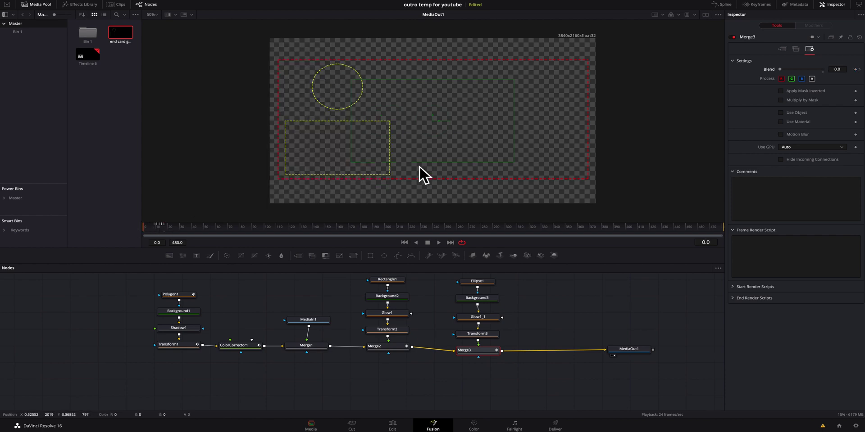
{"action": "key", "text": "space"}
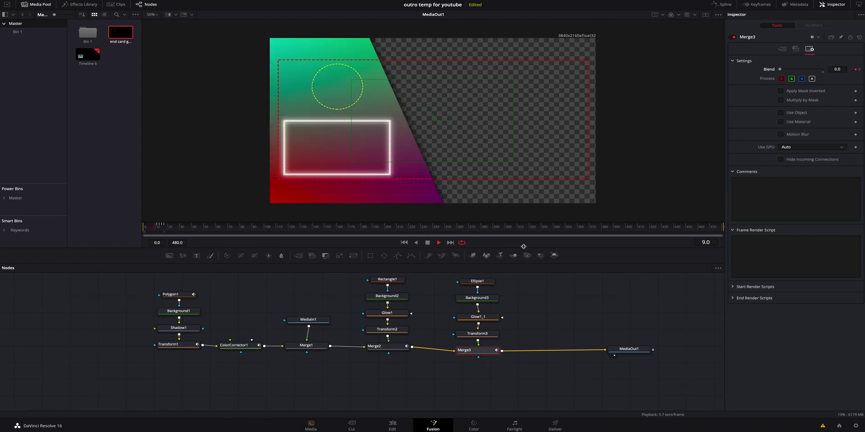
{"action": "left_click_drag", "start_coordinate": [178, 235], "coordinate": [142, 231]}
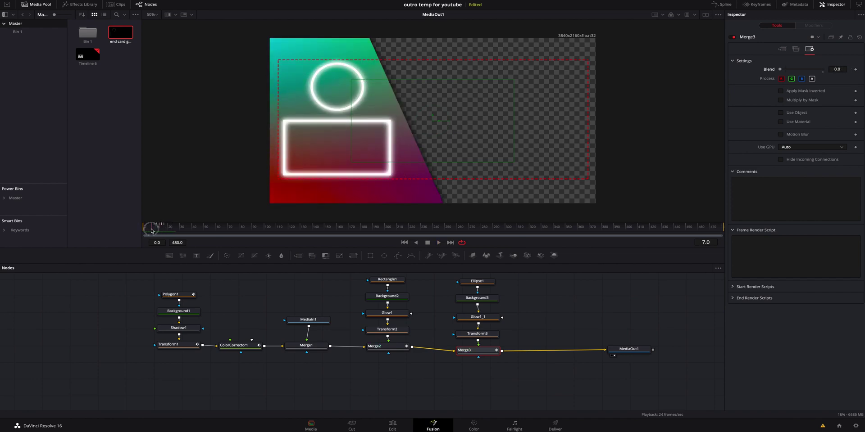
{"action": "left_click", "coordinate": [143, 230]}
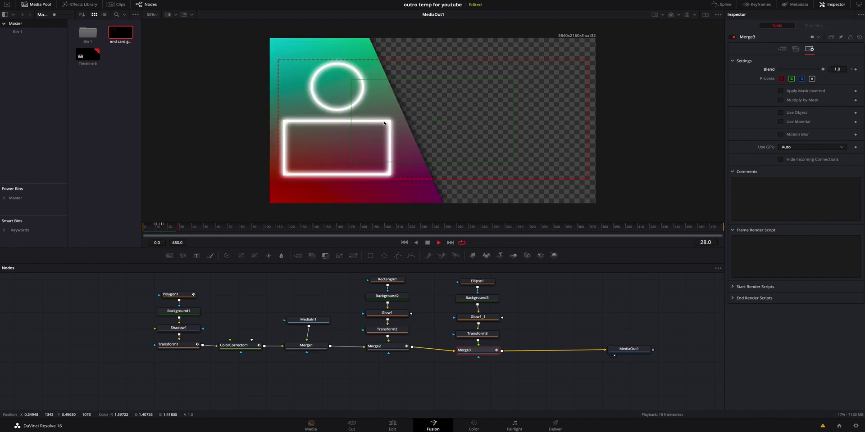
{"action": "key", "text": "space"}
{"action": "left_click", "coordinate": [150, 233]}
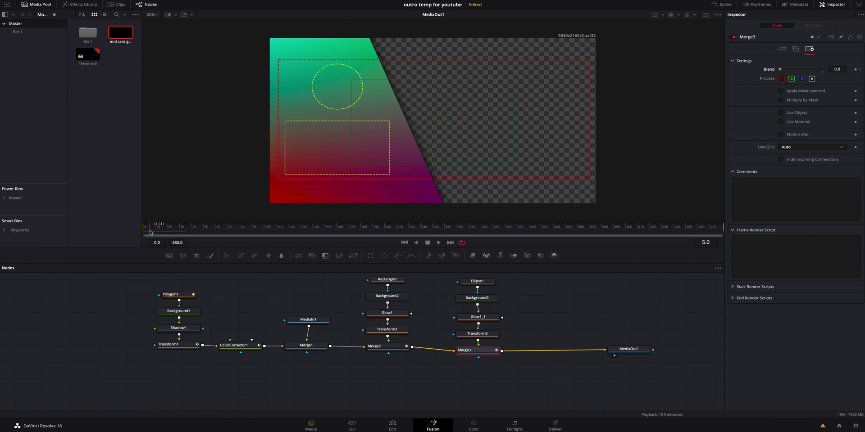
{"action": "key", "text": "space"}
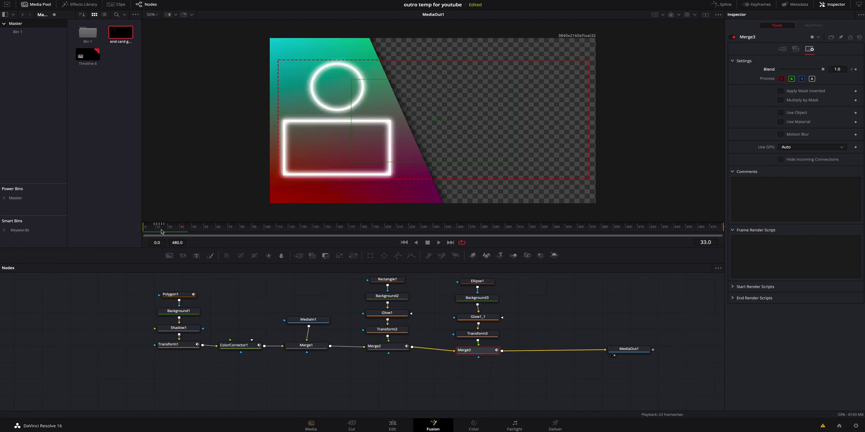
{"action": "left_click", "coordinate": [146, 230]}
{"action": "key", "text": "space"}
Disconnect the MediaIn1 guide from Merge1 to keep it out of the composition, and return to the first frame.
{"action": "left_click", "coordinate": [308, 337]}
{"action": "key", "text": "Delete"}
{"action": "left_click_drag", "start_coordinate": [333, 320], "coordinate": [307, 345]}
{"action": "key", "text": "ctrl+z"}
{"action": "left_click", "coordinate": [143, 227]}
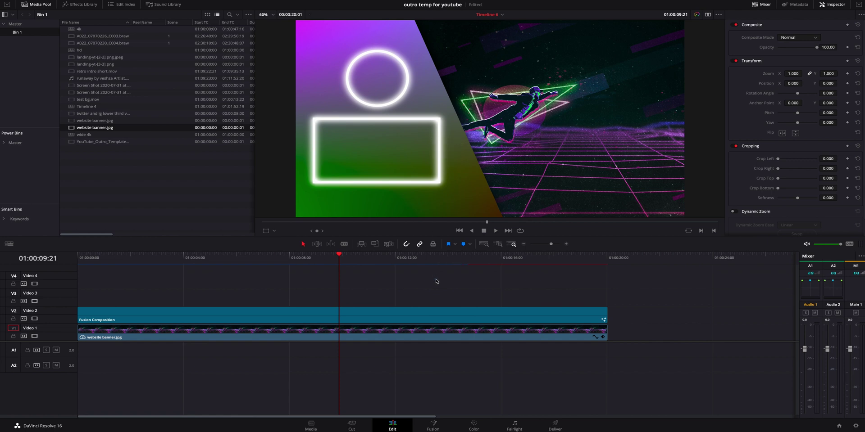
Delete the website banner.jpg clip from the Edit timeline, move the Fusion Composition down to Video 1 and go to its end.
{"action": "left_click", "coordinate": [419, 342]}
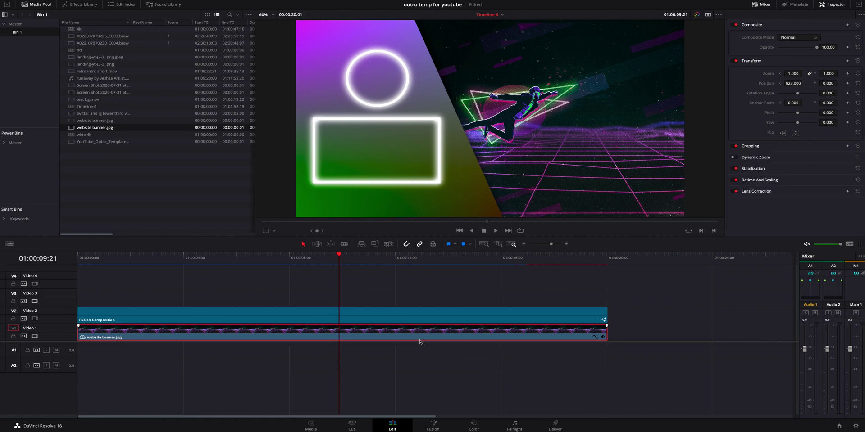
{"action": "key", "text": "Delete"}
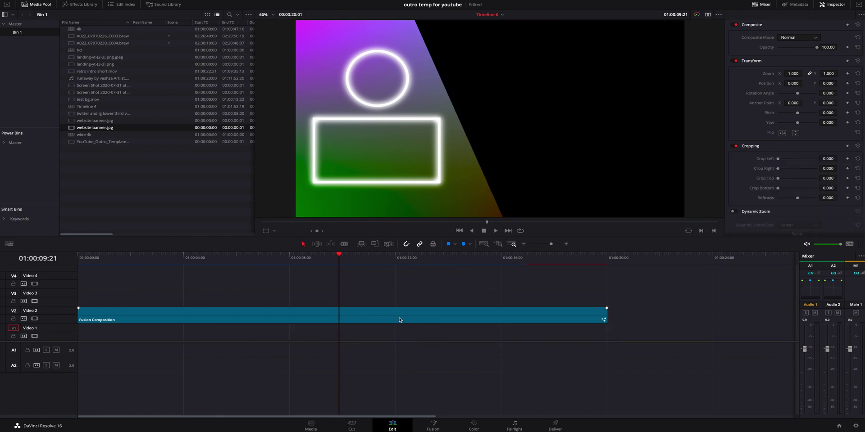
{"action": "left_click_drag", "start_coordinate": [399, 320], "coordinate": [397, 333]}
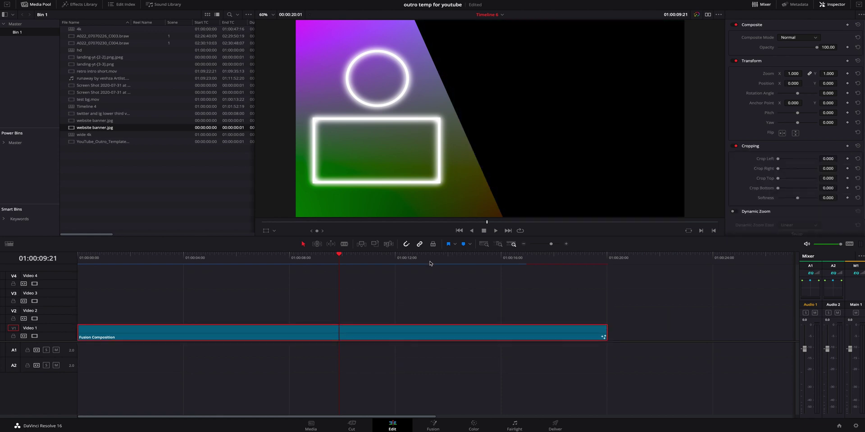
{"action": "left_click_drag", "start_coordinate": [595, 261], "coordinate": [605, 267]}
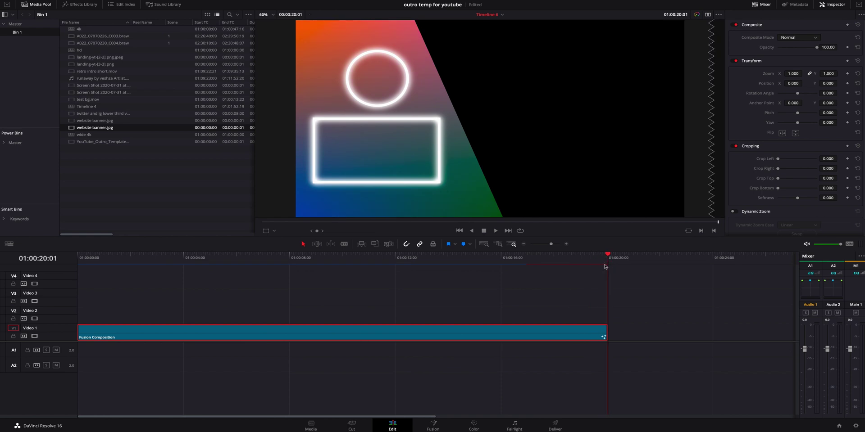
Open the Deliver page and set the render mode to Individual clips, leaving the resolution at 3840 x 2160 Ultra HD.
{"action": "left_click", "coordinate": [555, 426]}
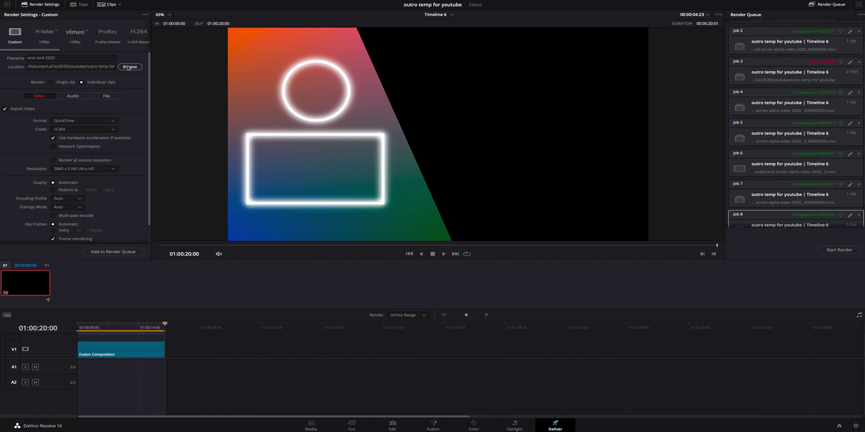
{"action": "left_click", "coordinate": [51, 83]}
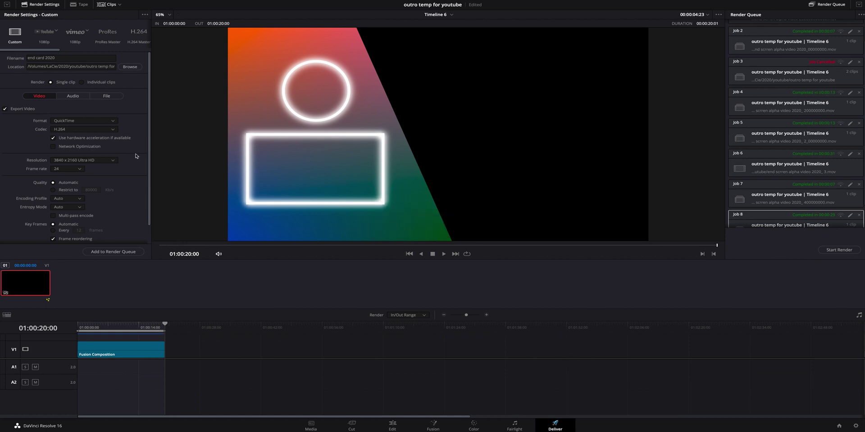
{"action": "left_click", "coordinate": [82, 82]}
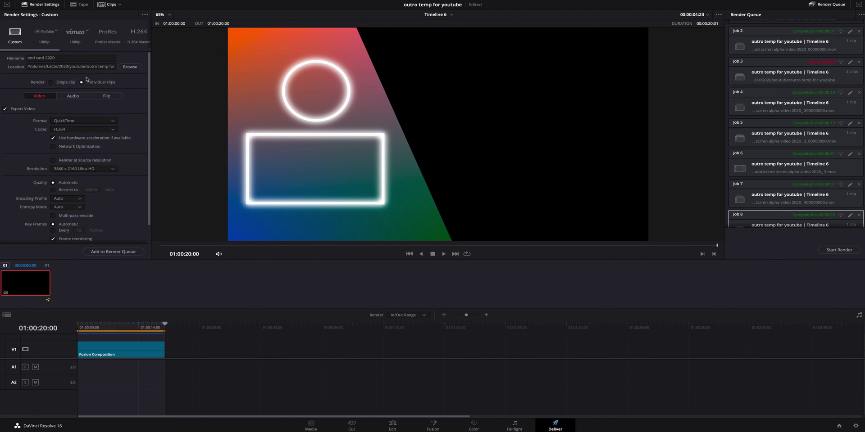
{"action": "left_click", "coordinate": [111, 169]}
{"action": "left_click", "coordinate": [111, 170]}
Set the export codec to Apple ProRes with the type Apple ProRes 4444.
{"action": "left_click", "coordinate": [100, 130]}
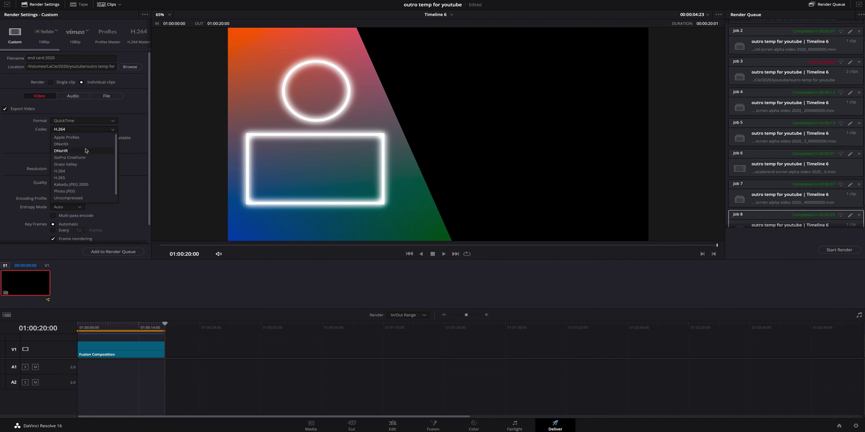
{"action": "left_click", "coordinate": [89, 138]}
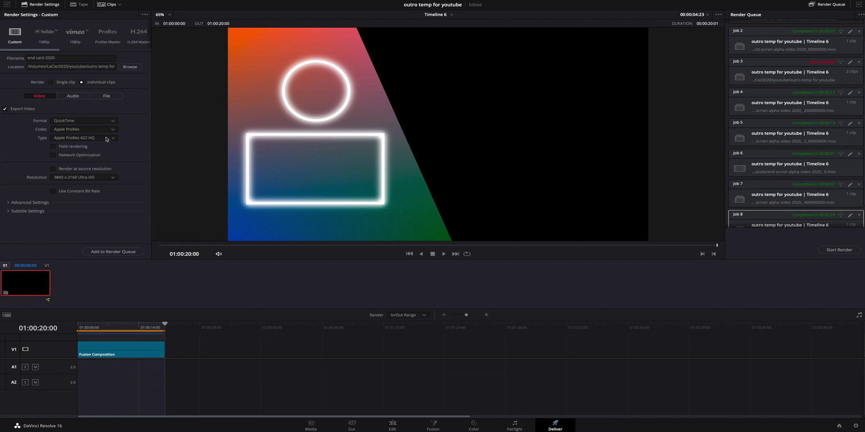
{"action": "left_click", "coordinate": [107, 138]}
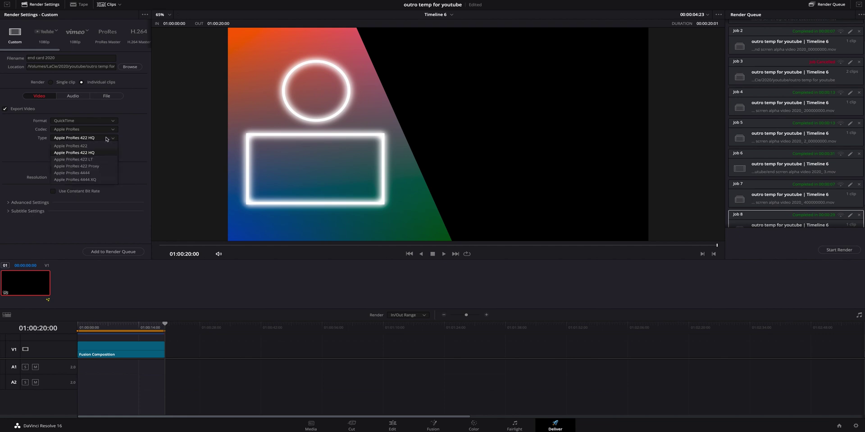
{"action": "left_click", "coordinate": [98, 174]}
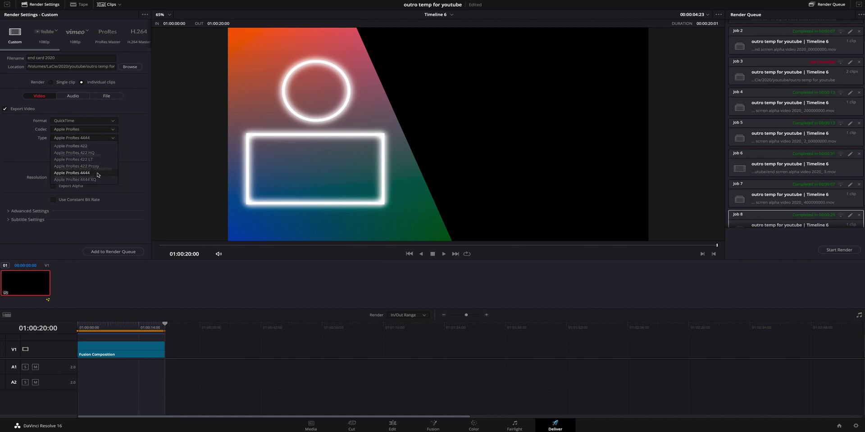
Enable alpha export for the ProRes 4444 file, add the job to the render queue and start the render.
{"action": "left_click", "coordinate": [53, 188]}
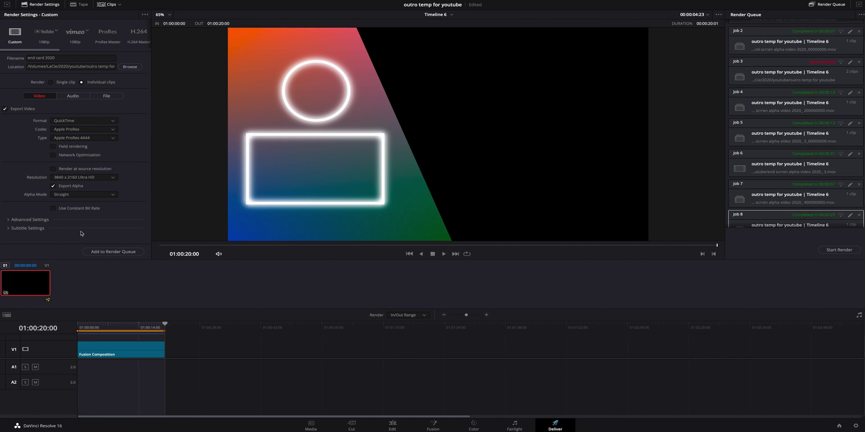
{"action": "left_click", "coordinate": [116, 253]}
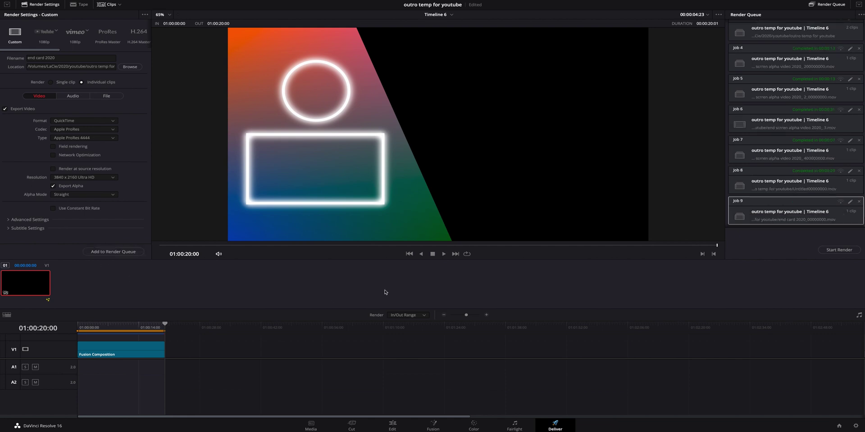
{"action": "left_click", "coordinate": [830, 251]}
On the Edit page, move the Fusion Composition to about 01:00:25:00 and place the rendered end card 2020 clip from Master at the start of Video 2.
{"action": "left_click", "coordinate": [393, 425]}
{"action": "left_click", "coordinate": [16, 24]}
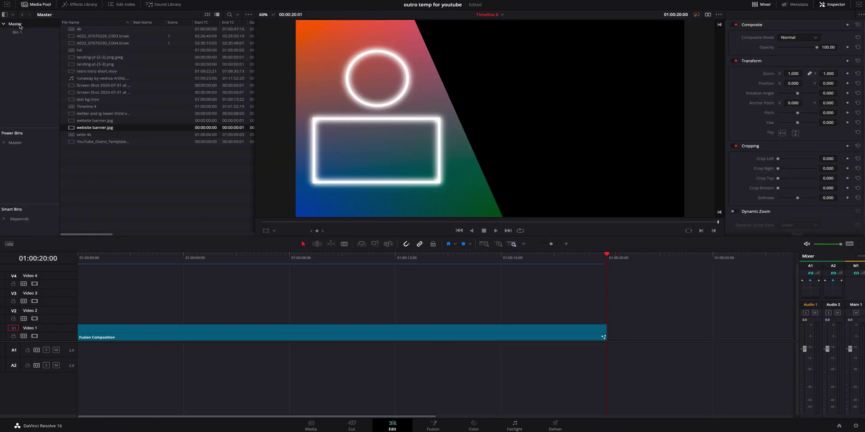
{"action": "left_click", "coordinate": [200, 333]}
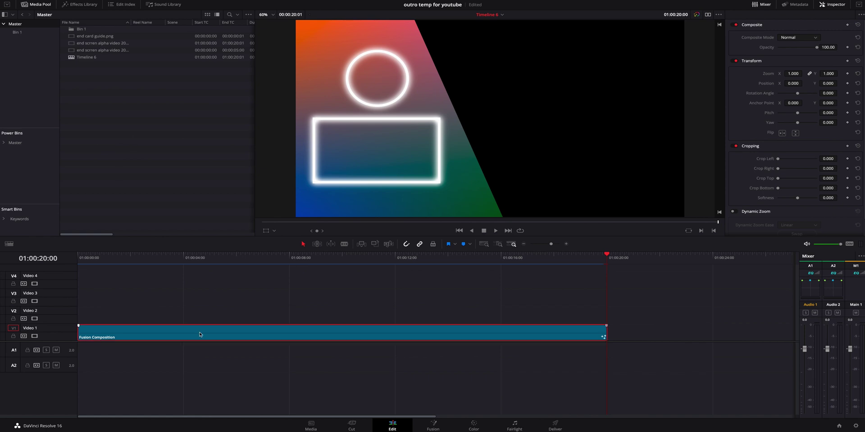
{"action": "left_click_drag", "start_coordinate": [100, 331], "coordinate": [804, 329]}
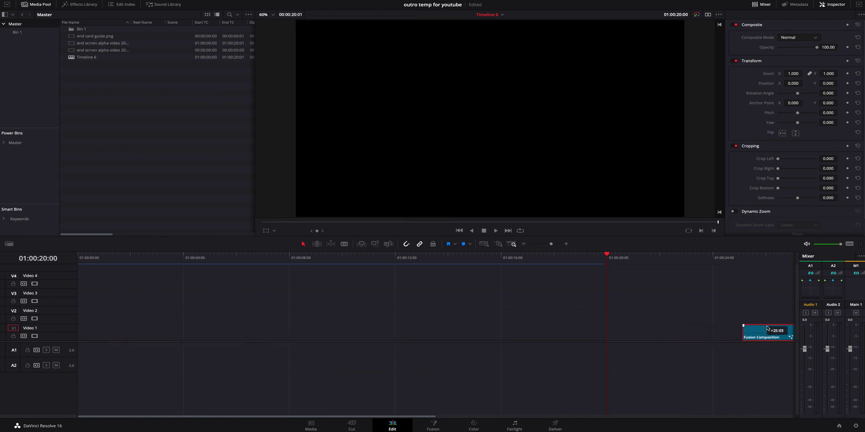
{"action": "left_click_drag", "start_coordinate": [192, 98], "coordinate": [78, 310]}
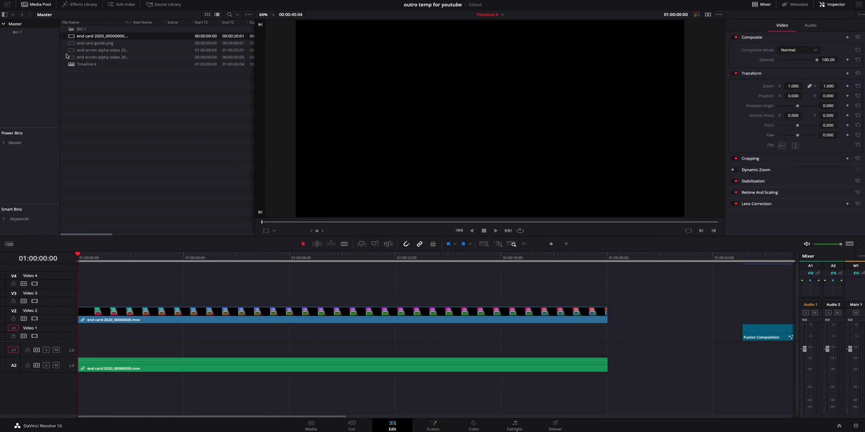
Place website banner.jpg from Bin 1 at the start of Video 1 and extend it to the end of the end card clip.
{"action": "left_click", "coordinate": [17, 32]}
{"action": "left_click_drag", "start_coordinate": [89, 128], "coordinate": [79, 337]}
{"action": "left_click", "coordinate": [23, 15]}
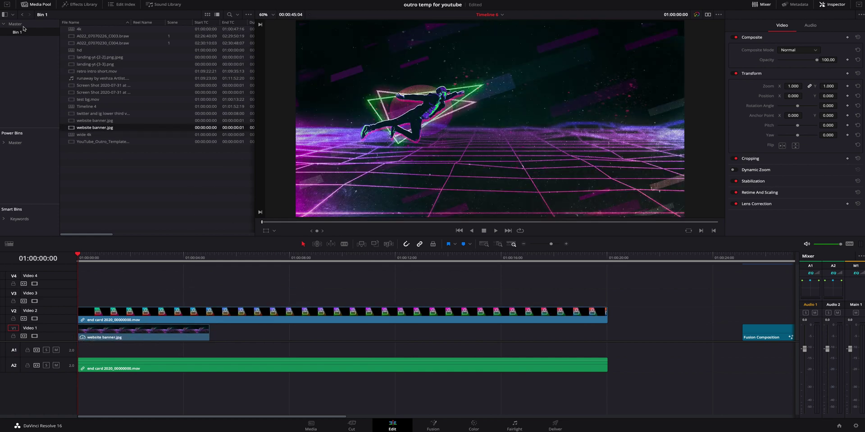
{"action": "left_click_drag", "start_coordinate": [205, 333], "coordinate": [607, 334]}
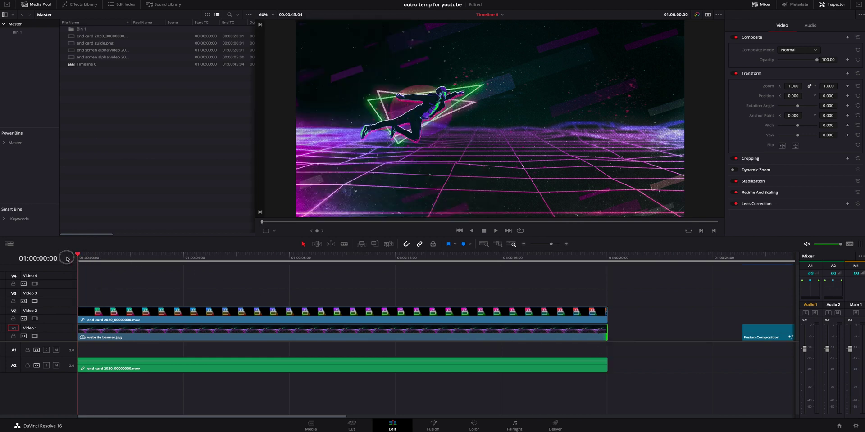
Play the timeline from the start and scrub to about 01:00:16:16 to check the end card's transparency over the banner.
{"action": "key", "text": "space"}
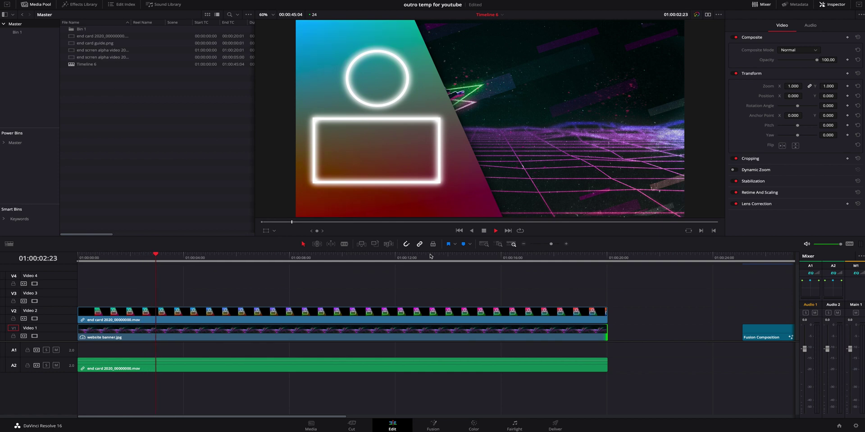
{"action": "key", "text": "space"}
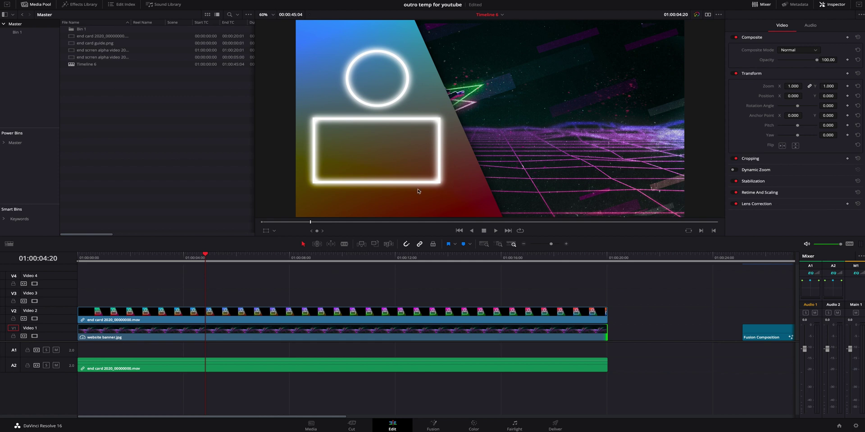
{"action": "left_click_drag", "start_coordinate": [422, 261], "coordinate": [520, 268]}
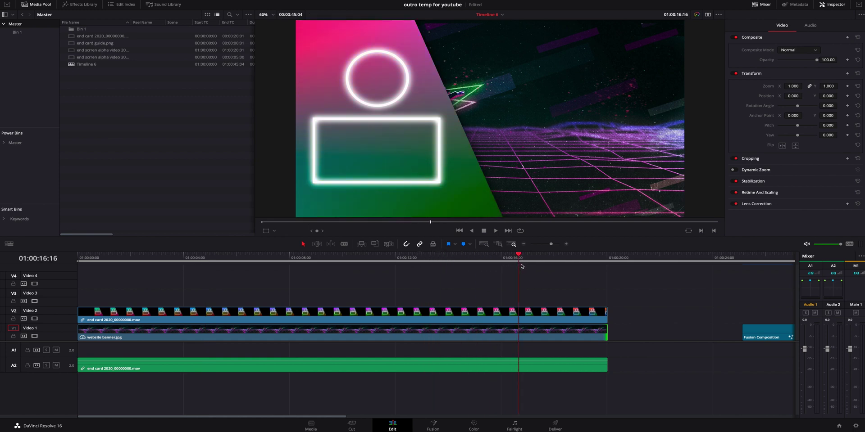